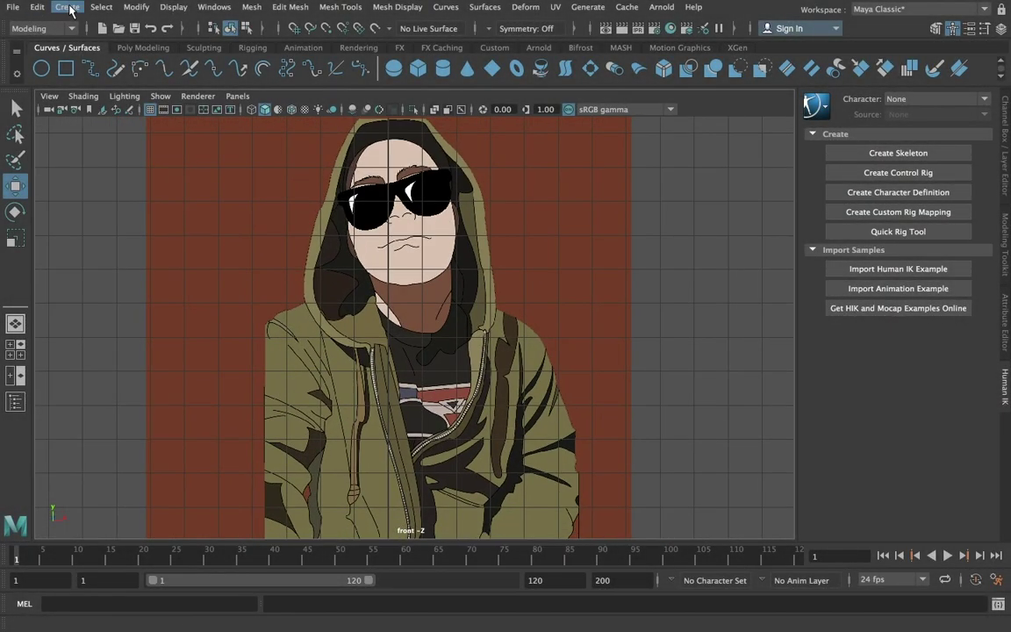
Create a polygon plane scaled to 14.1 and rotated upright about 90° in X.
click(68, 7)
click(281, 126)
drag(923, 203, 923, 224)
text(14.1)
key(Return)
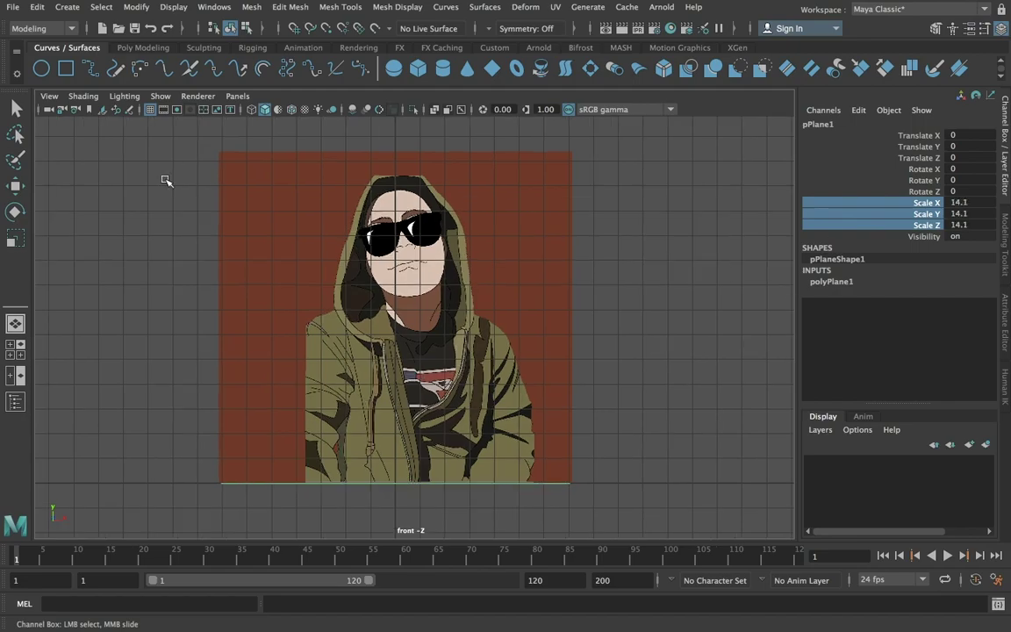
key(w)
drag(399, 527, 397, 320)
key(space)
key(space)
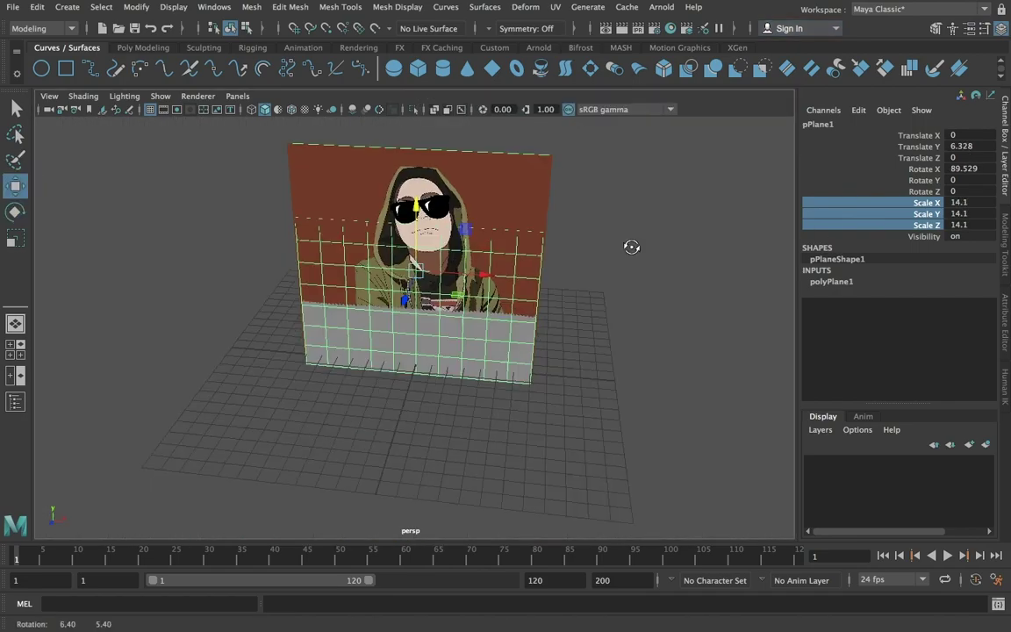
mouse_move(632, 244)
alt+mouse_down()
mouse_move(401, 276)
mouse_move(526, 275)
mouse_move(505, 269)
mouse_move(444, 302)
alt+mouse_up()
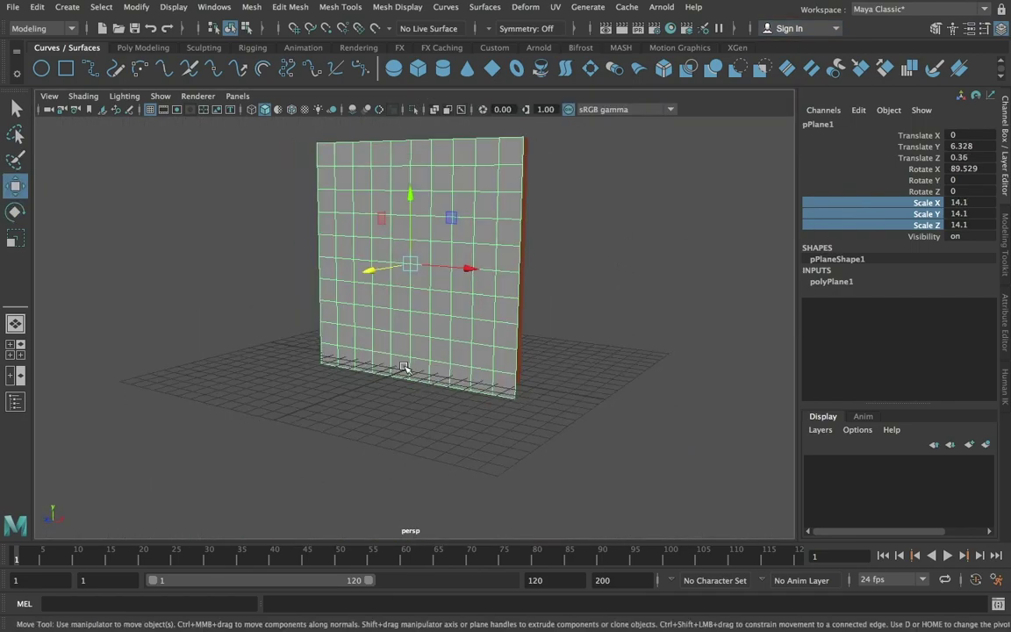
Lower the imagePlane1 Alpha Gain to 0.434 so the reference image is semi-transparent.
key(6)
key(q)
click(444, 302)
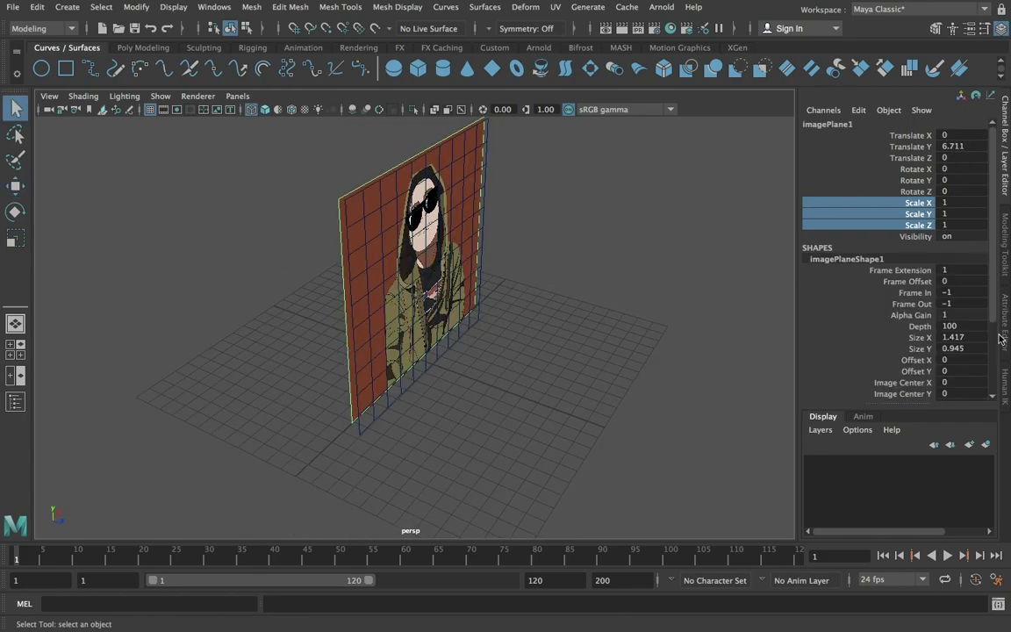
key(ctrl+a)
drag(954, 337, 892, 337)
mouse_move(333, 254)
alt+mouse_down()
mouse_move(507, 276)
mouse_move(474, 282)
mouse_move(502, 351)
alt+mouse_up()
key(space)
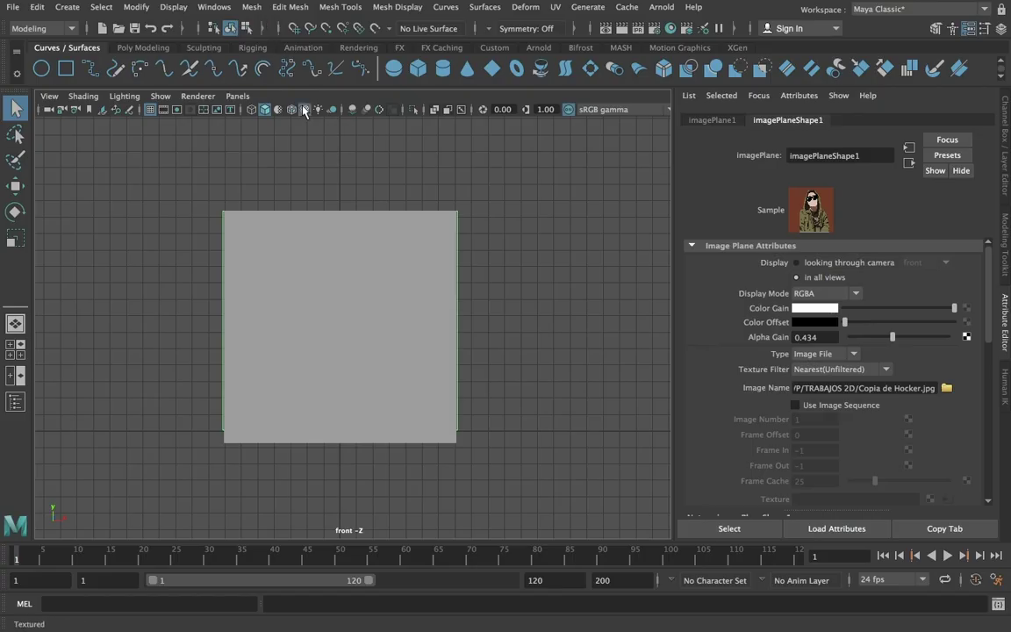
scroll(368, 250, up, 5)
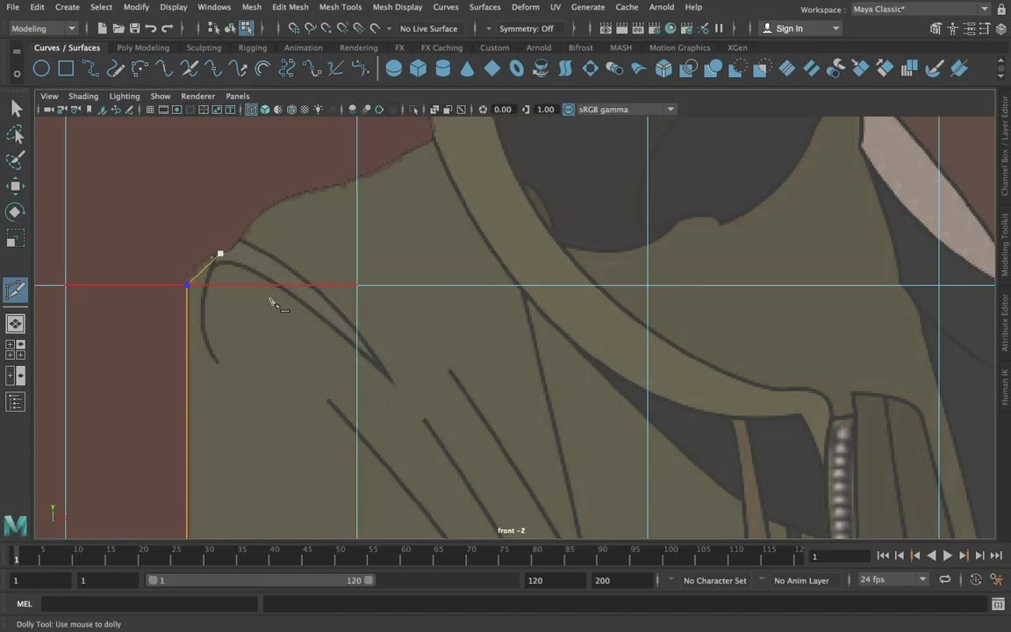
Place outline points along the hood's left edge and over its top.
scroll(263, 246, up, 2)
scroll(202, 285, up, 1)
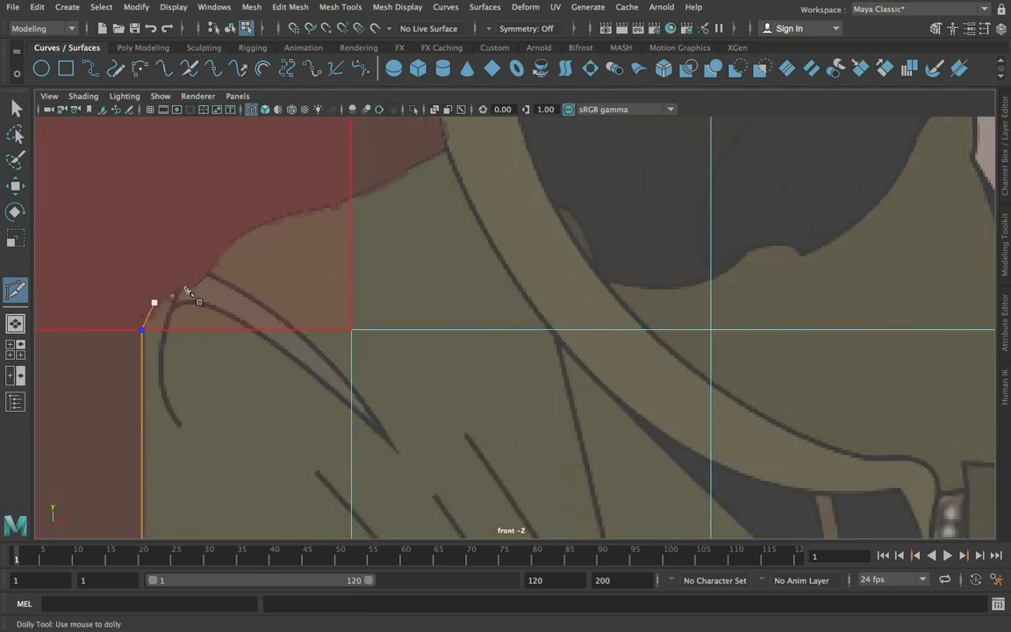
click(309, 211)
click(332, 206)
alt+middle_drag(457, 156, 375, 237)
click(369, 233)
scroll(370, 237, down, 2)
alt+middle_drag(440, 210, 312, 439)
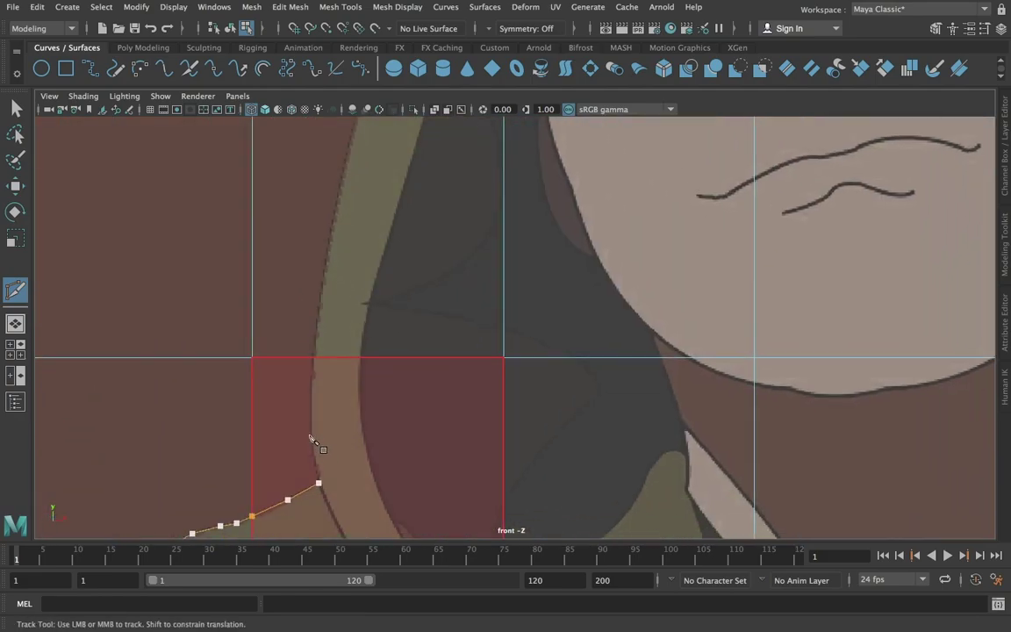
alt+middle_drag(351, 214, 335, 142)
scroll(263, 281, down, 2)
scroll(270, 246, up, 2)
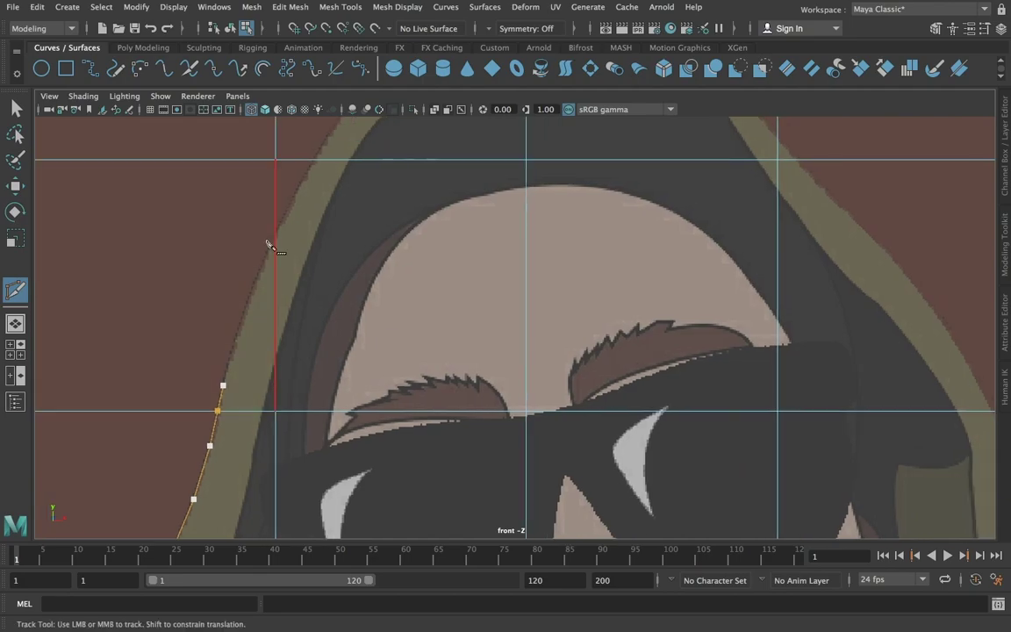
alt+middle_drag(324, 192, 306, 256)
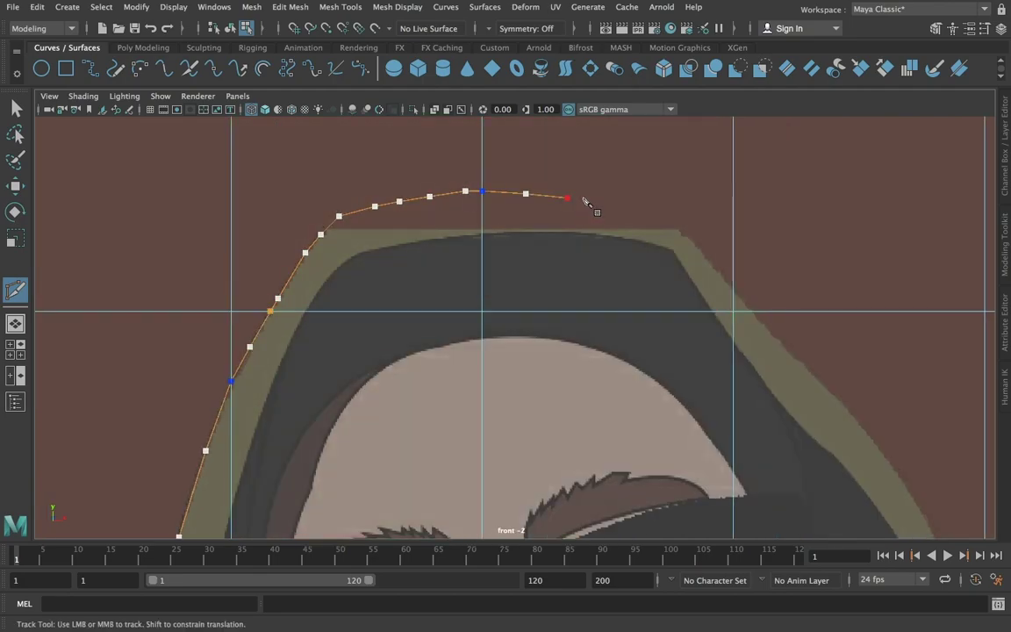
Continue the outline down the hood's right edge and along the jacket to its bottom.
mouse_move(800, 366)
alt+middle_down()
mouse_move(552, 202)
mouse_move(604, 332)
alt+middle_up()
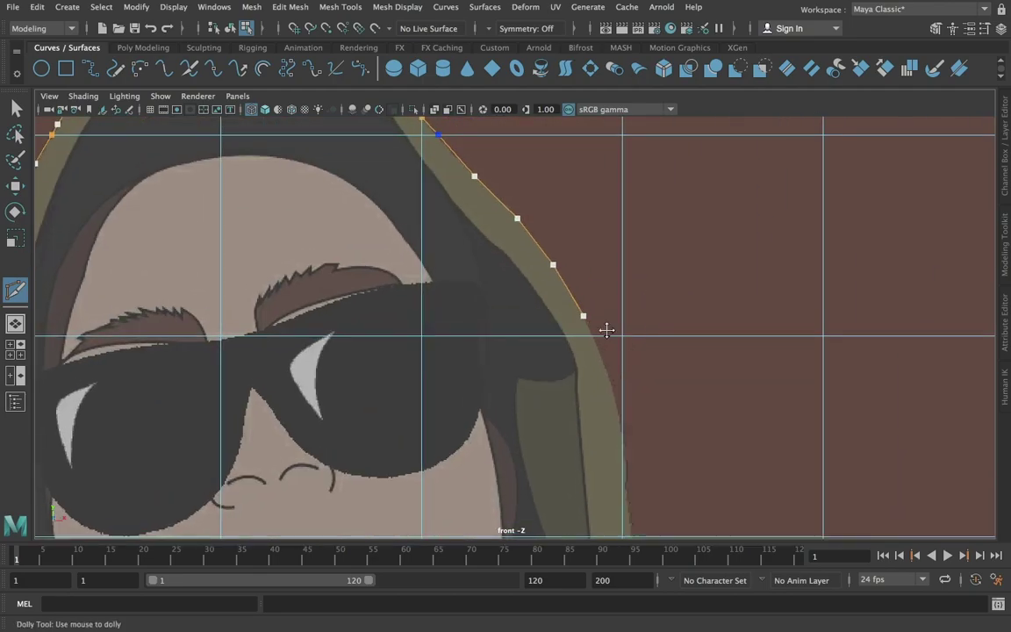
click(559, 339)
alt+middle_drag(624, 475, 644, 483)
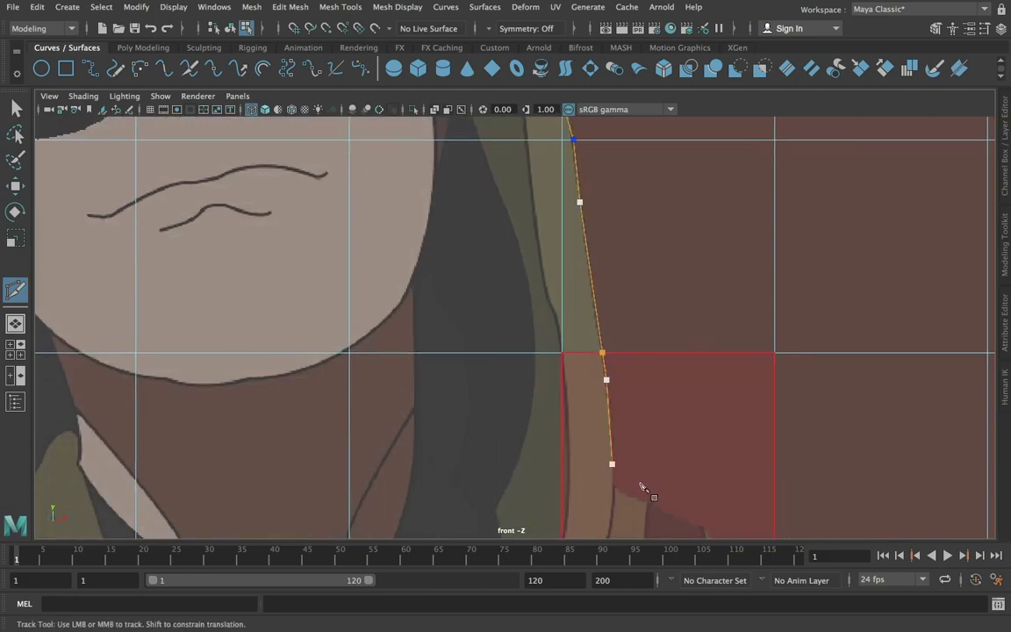
click(733, 343)
mouse_move(823, 425)
alt+middle_down()
mouse_move(718, 237)
mouse_move(683, 388)
mouse_move(673, 246)
alt+middle_up()
click(668, 314)
click(669, 332)
mouse_move(669, 332)
alt+middle_down()
mouse_move(687, 388)
mouse_move(704, 372)
alt+middle_up()
click(665, 451)
alt+middle_drag(726, 434, 171, 462)
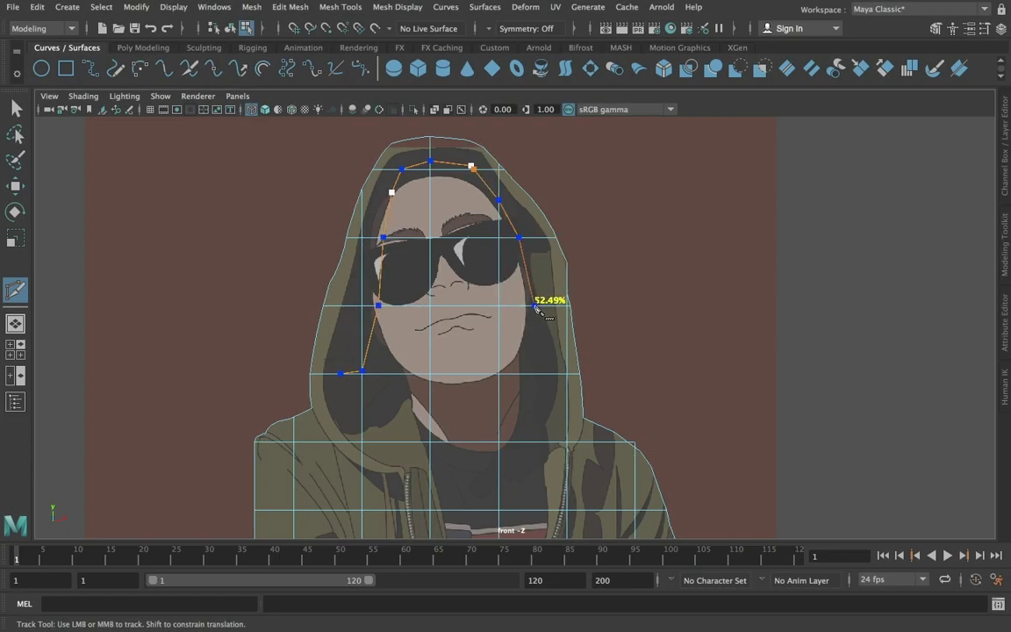
click(542, 372)
alt+right_drag(542, 372, 565, 336)
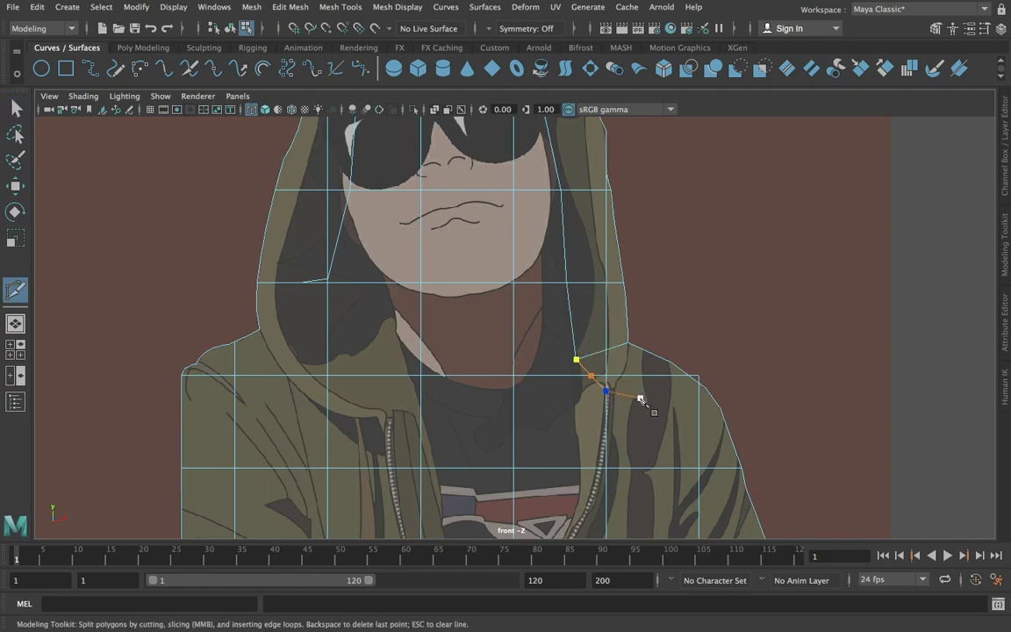
Slice new edge loops across the right shoulder faces with Multi-Cut, then return to Select.
scroll(680, 313, up, 2)
mouse_move(779, 602)
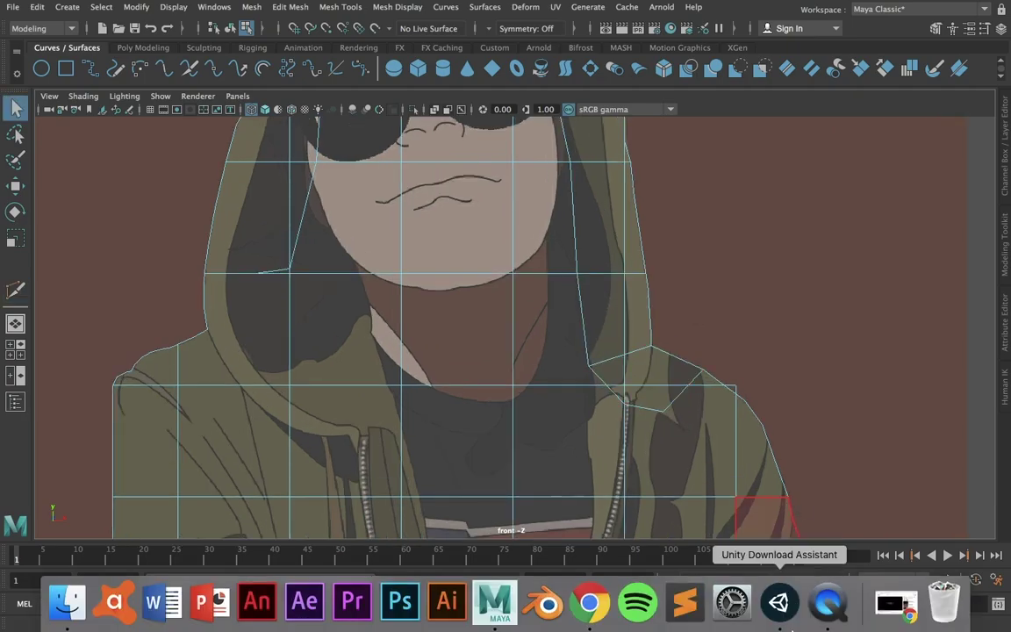
scroll(688, 410, up, 1)
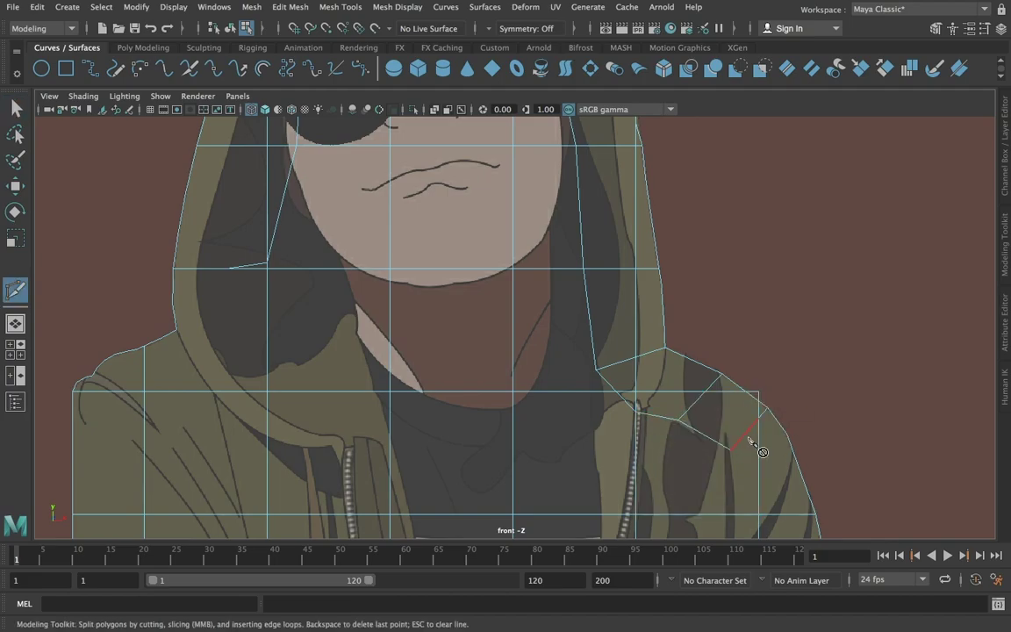
key(q)
scroll(753, 375, up, 2)
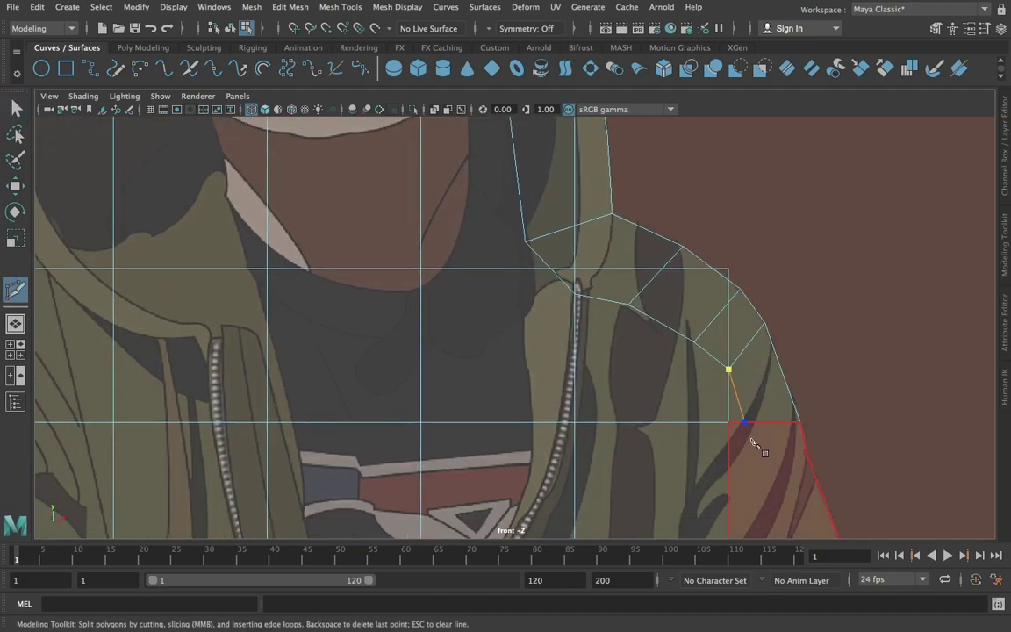
key(q)
scroll(772, 435, down, 3)
scroll(742, 360, up, 1)
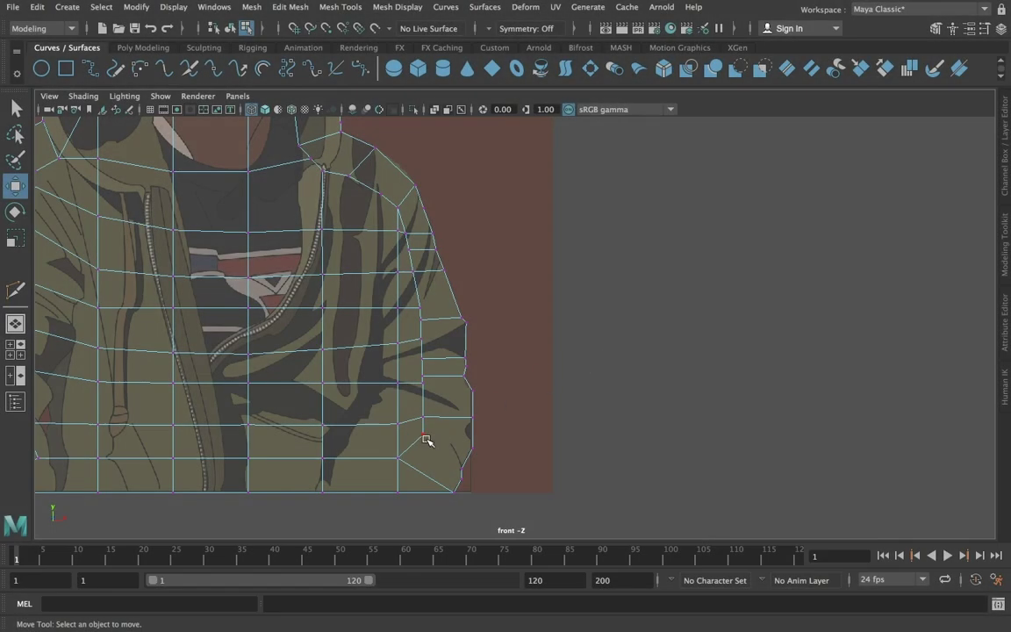
Move vertices on the right shoulder and sleeve to fit the jacket outline.
alt+middle_drag(509, 375, 440, 381)
scroll(359, 433, up, 2)
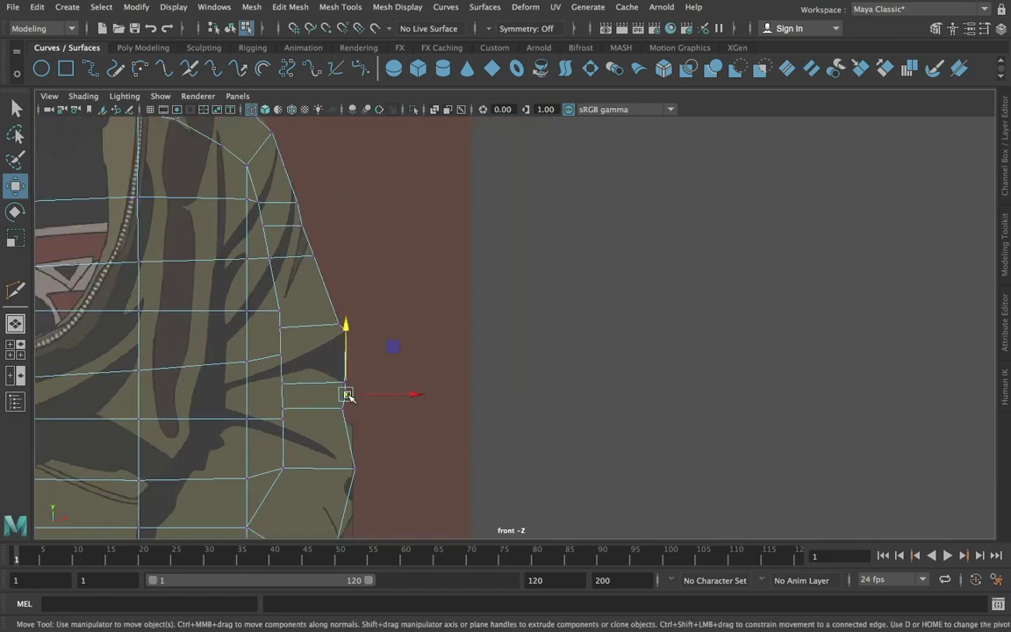
mouse_move(286, 169)
alt+middle_down()
mouse_move(248, 181)
mouse_move(270, 155)
mouse_move(362, 243)
mouse_move(480, 181)
alt+middle_up()
scroll(440, 383, down, 2)
click(446, 326)
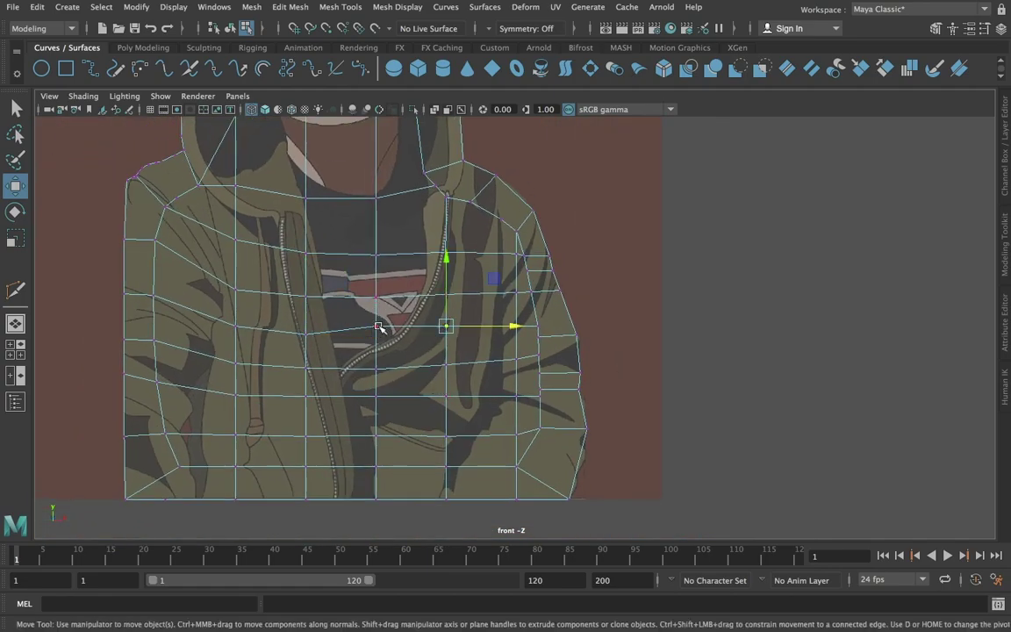
key(q)
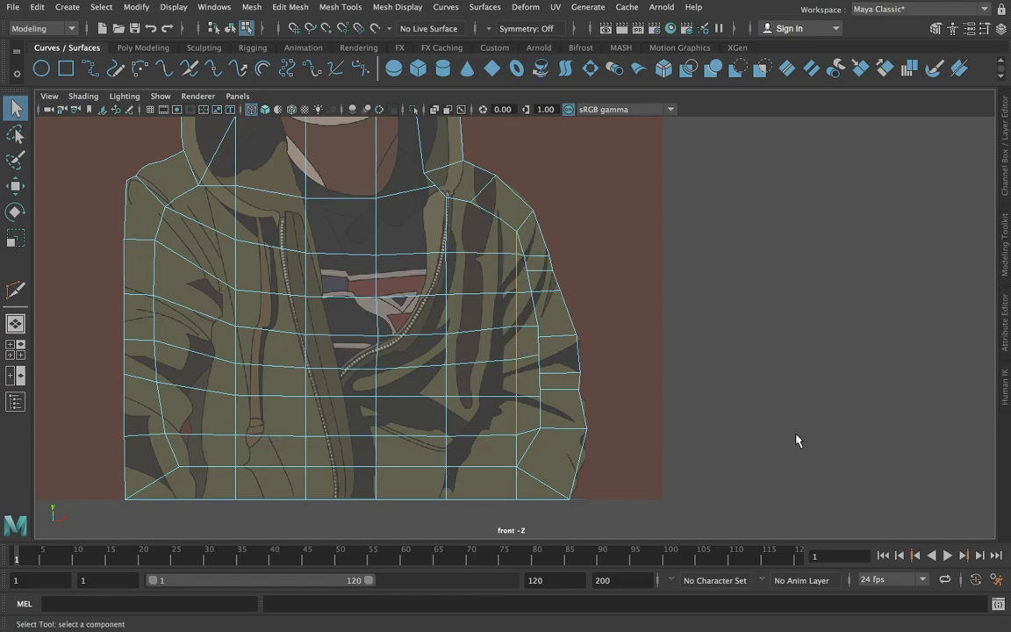
alt+right_drag(603, 513, 555, 434)
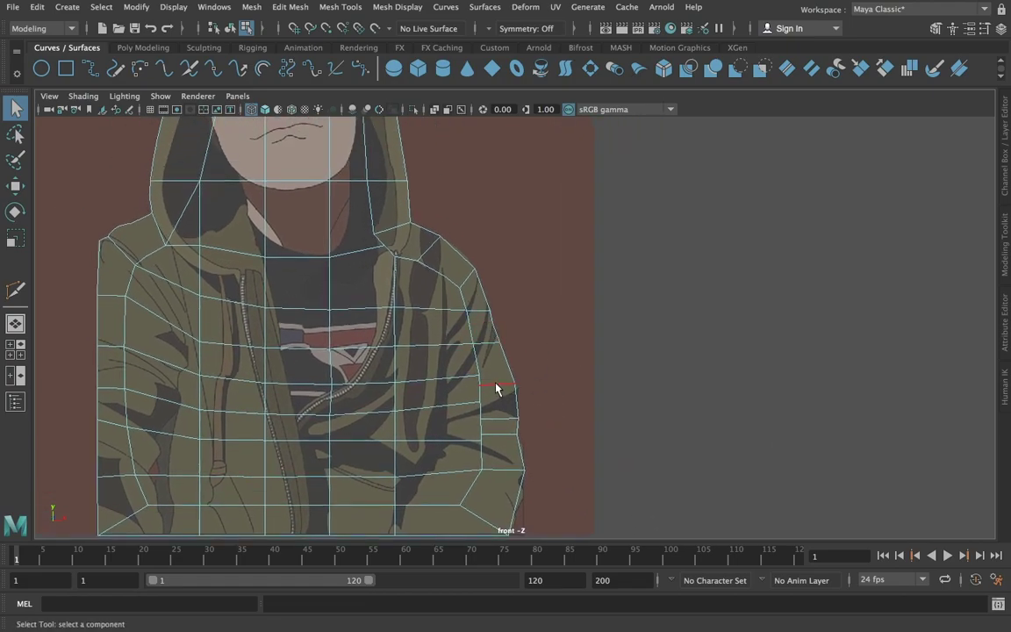
key(w)
click(481, 456)
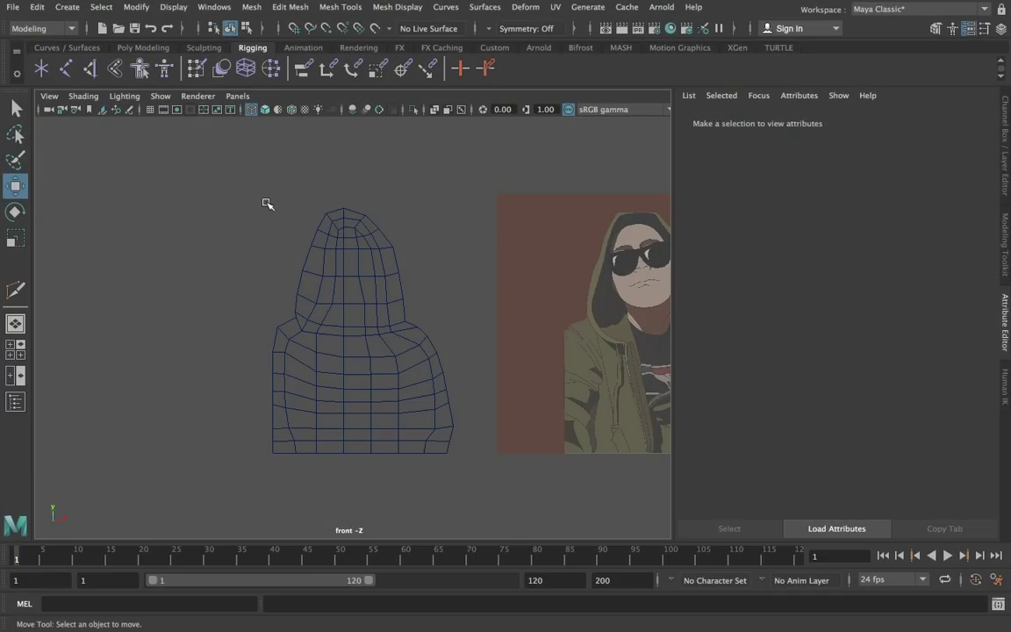
click(579, 263)
Import arco.png as an image plane and position it around the figure.
click(49, 96)
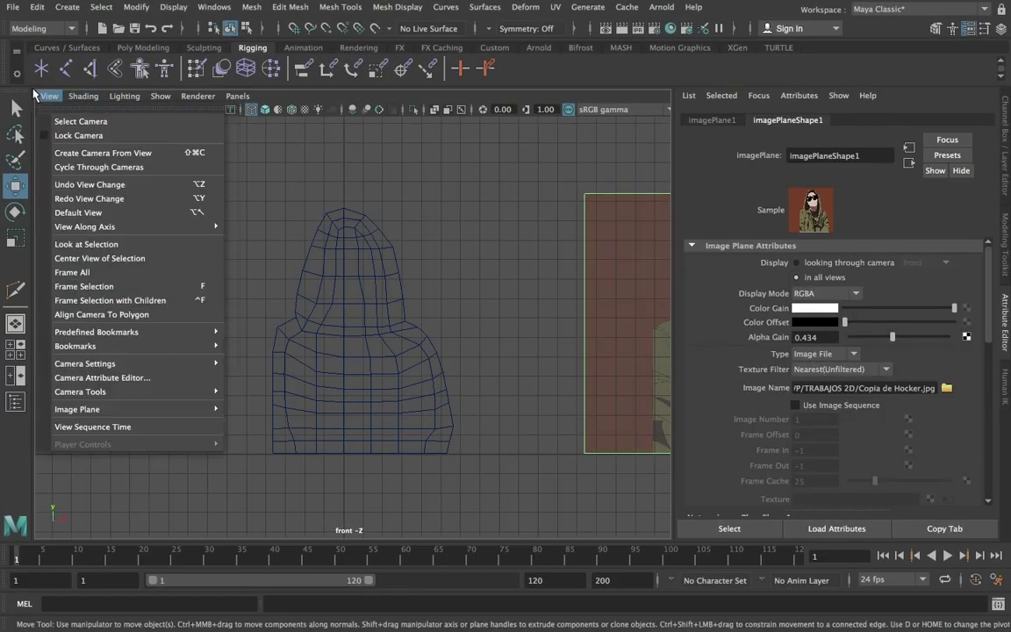
click(250, 408)
double_click(377, 193)
mouse_move(343, 421)
mouse_down()
mouse_move(293, 203)
mouse_move(488, 300)
mouse_up()
key(r)
key(w)
alt+middle_drag(489, 299, 489, 220)
drag(282, 214, 313, 263)
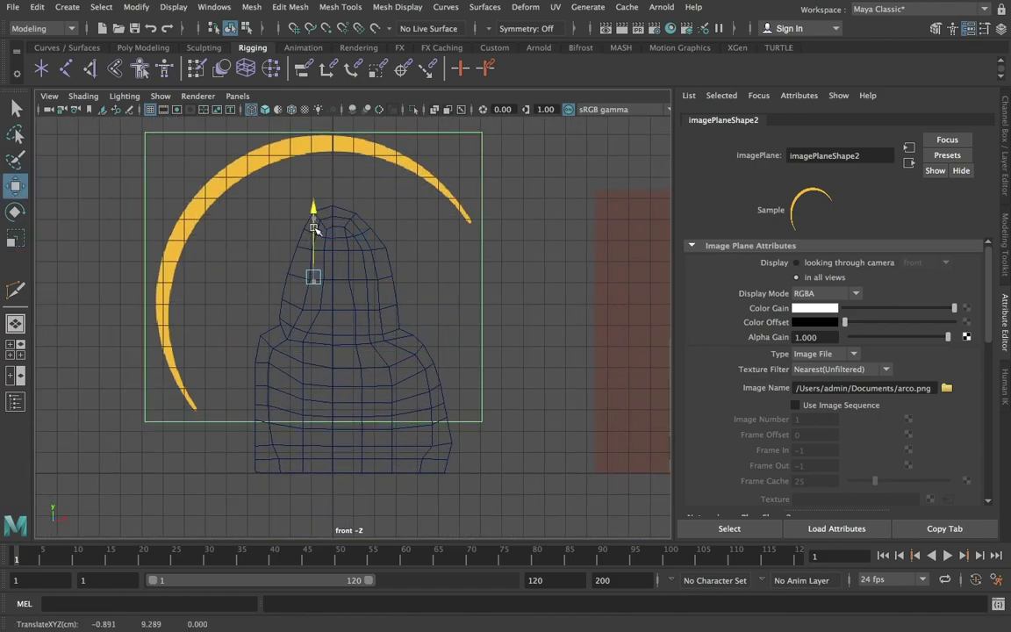
Duplicate the arc image and rotate and move the copy around the figure.
key(ctrl+d)
key(e)
drag(155, 226, 284, 406)
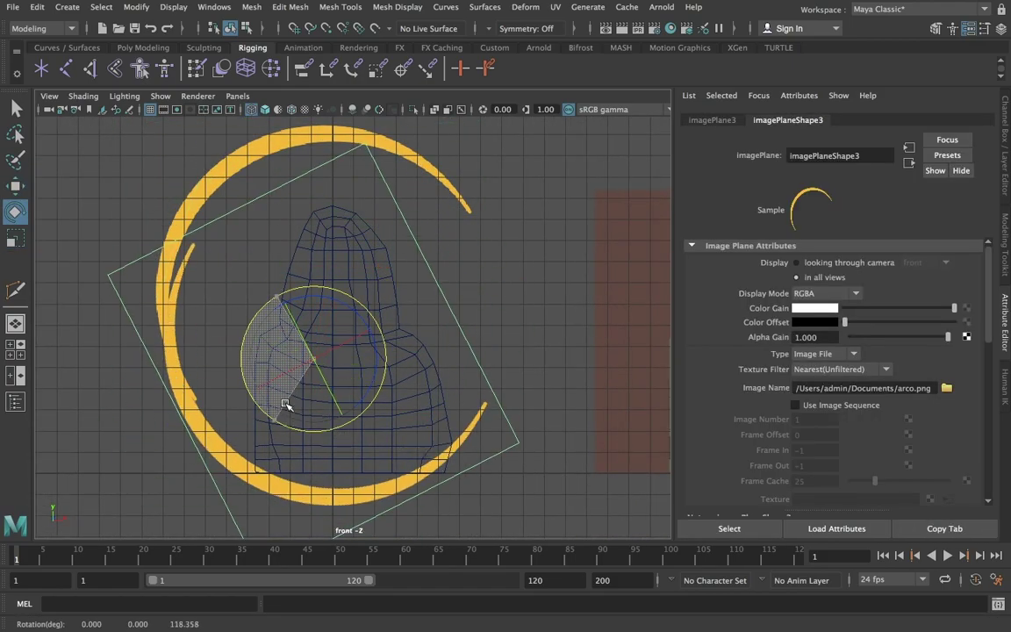
key(w)
mouse_move(332, 225)
mouse_down()
mouse_move(324, 273)
mouse_move(169, 395)
mouse_up()
Duplicate a third arc and rotate and move it into place to complete the swirl.
key(ctrl+d)
key(e)
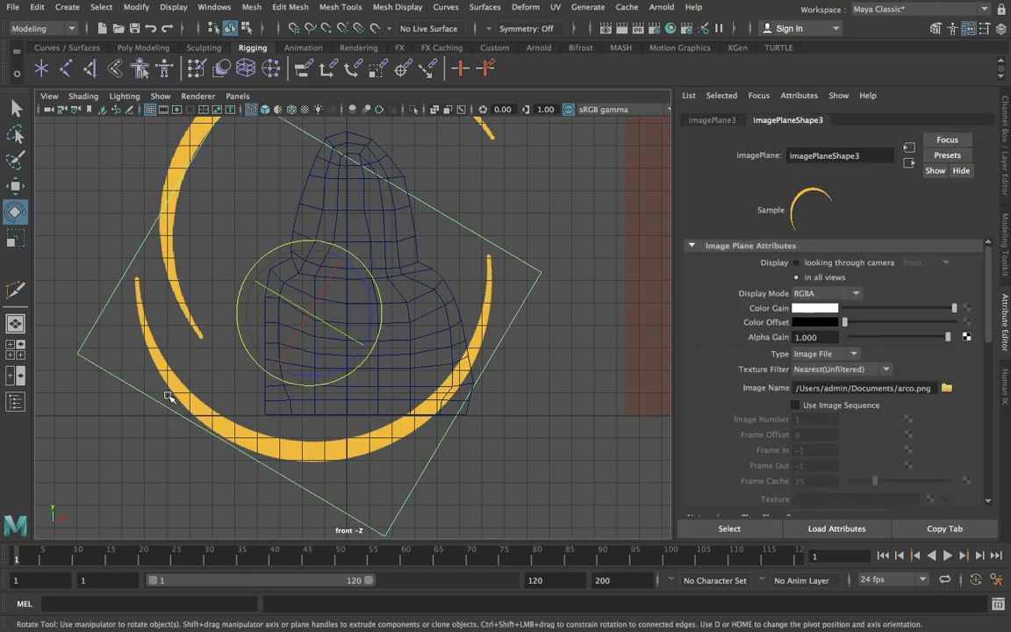
key(w)
drag(366, 312, 536, 312)
key(e)
drag(367, 354, 372, 379)
key(w)
scroll(372, 379, down, 2)
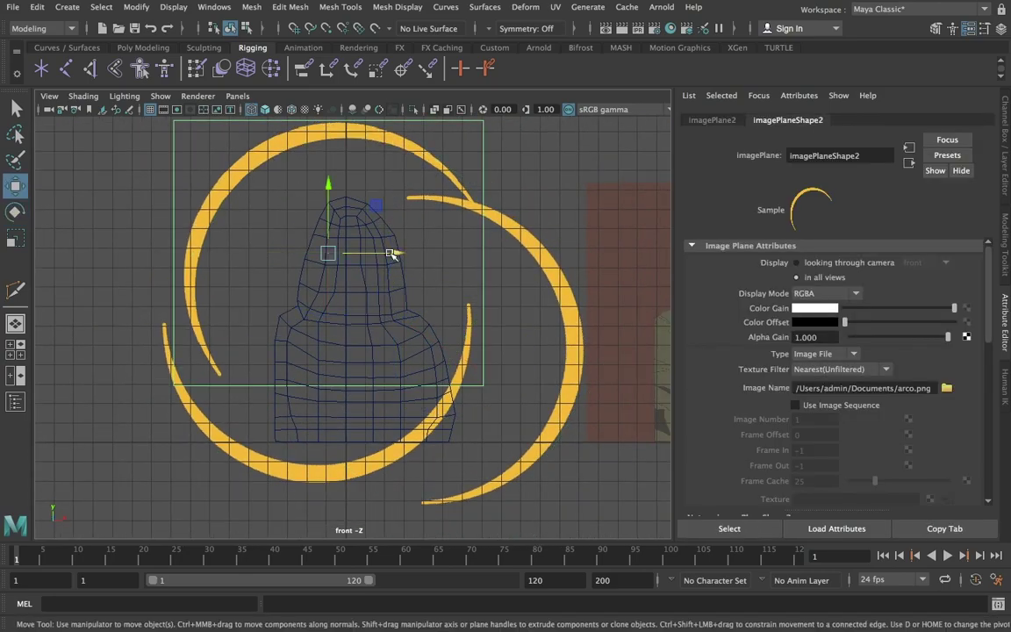
drag(394, 249, 417, 350)
click(10, 189)
key(ctrl+z)
key(ctrl+z)
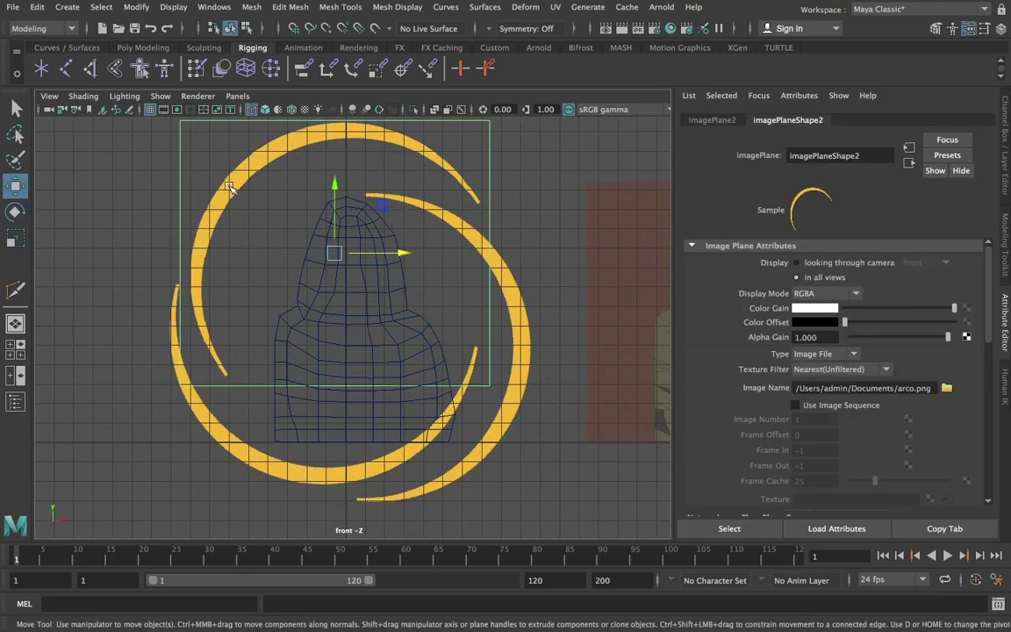
click(152, 224)
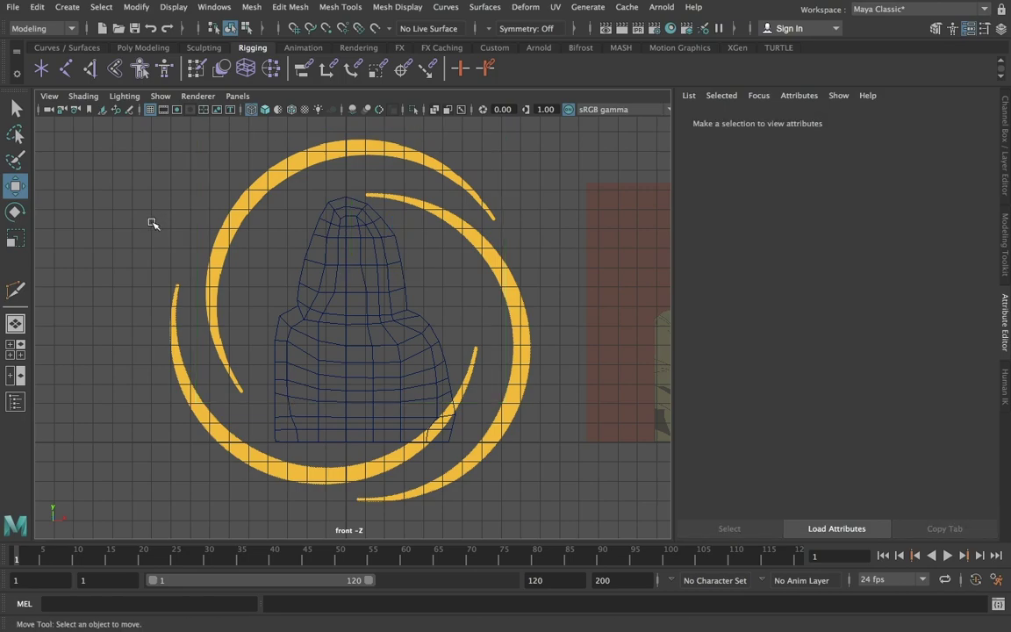
Check the arcs in perspective, select the hooded mesh and return to the front view.
key(space)
key(space)
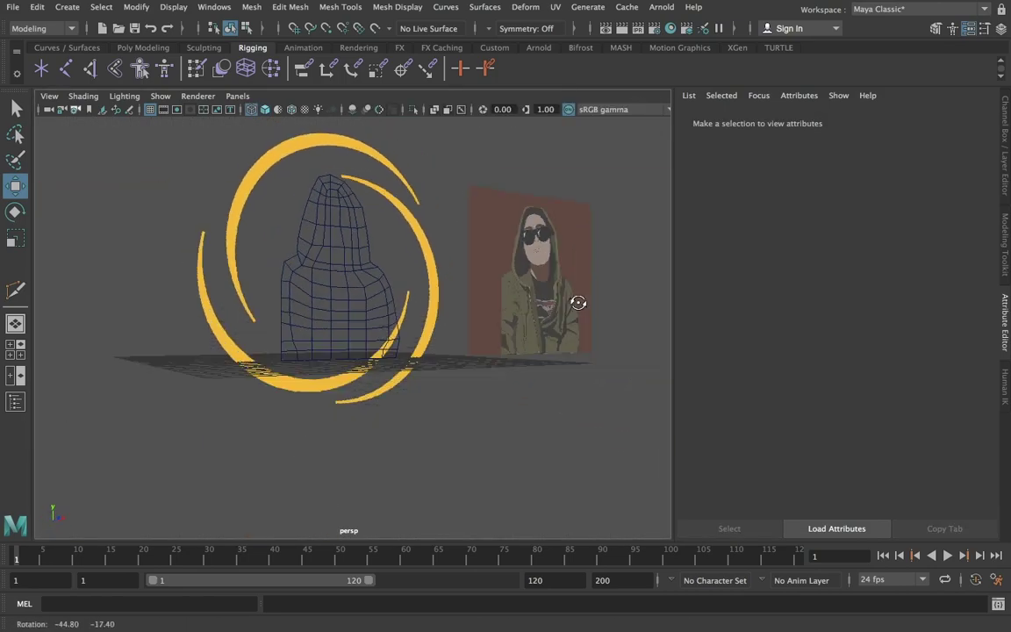
drag(106, 120, 568, 440)
click(249, 303)
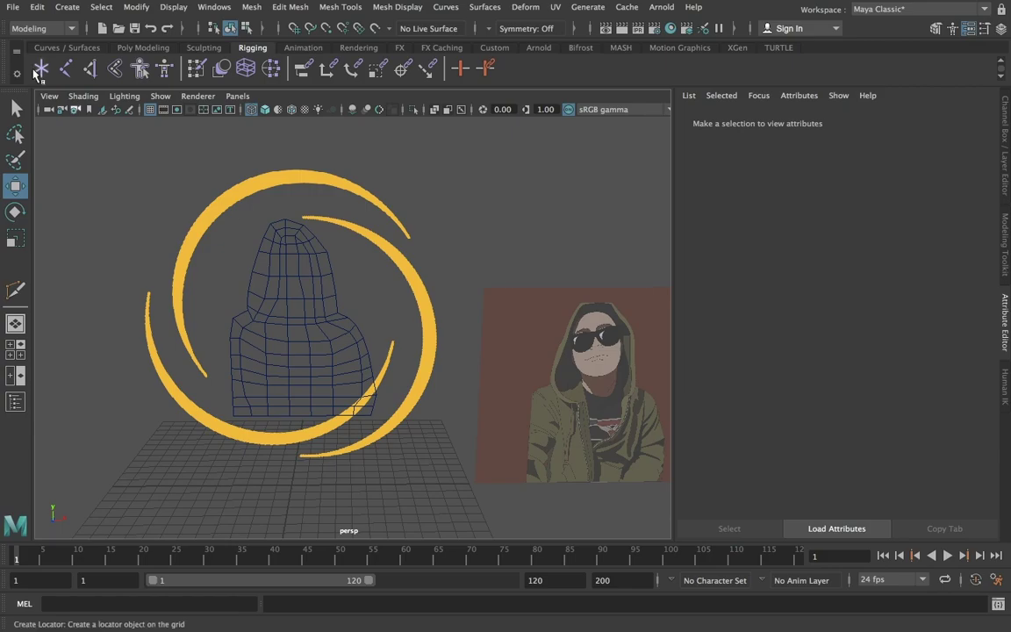
key(space)
key(space)
scroll(561, 307, down, 2)
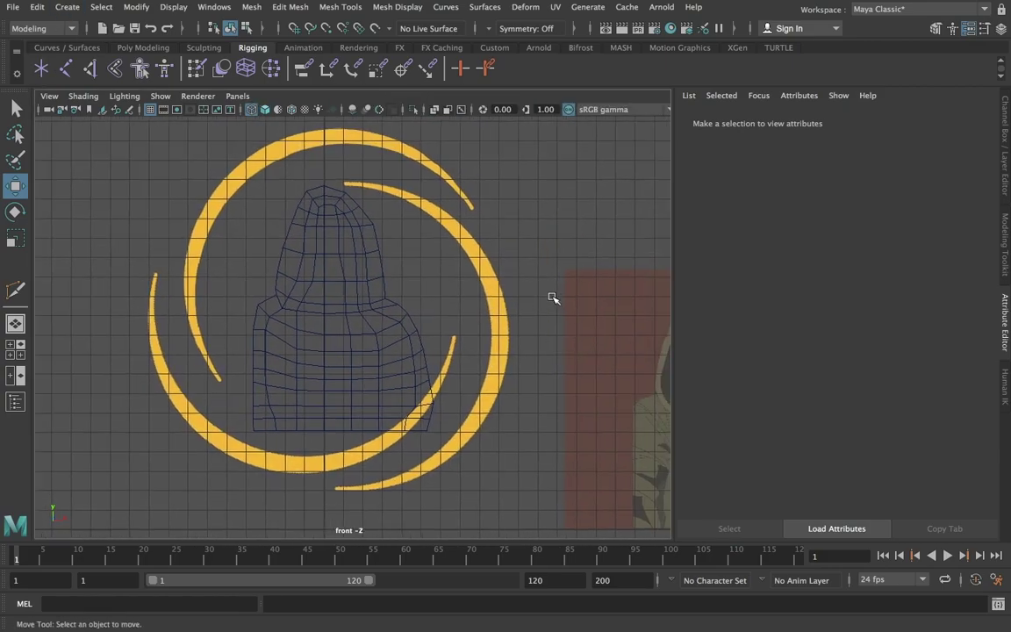
click(70, 7)
Create the new polygon plane pPlane5 for the face.
click(294, 136)
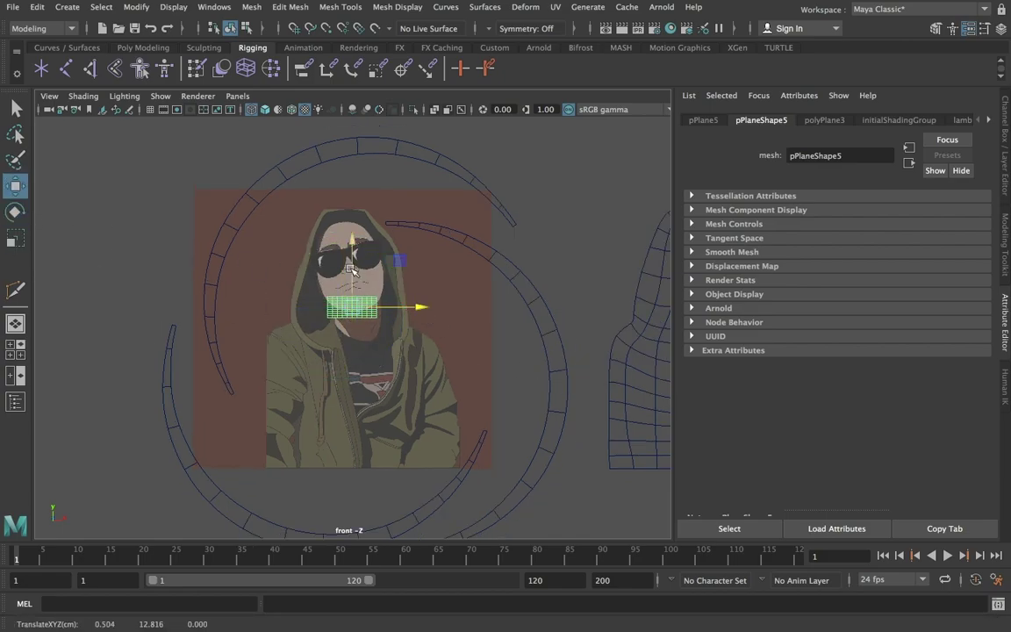
Give the plane 5x5 subdivisions, cut the sunglasses outline and delete the outer faces.
click(1005, 143)
click(985, 316)
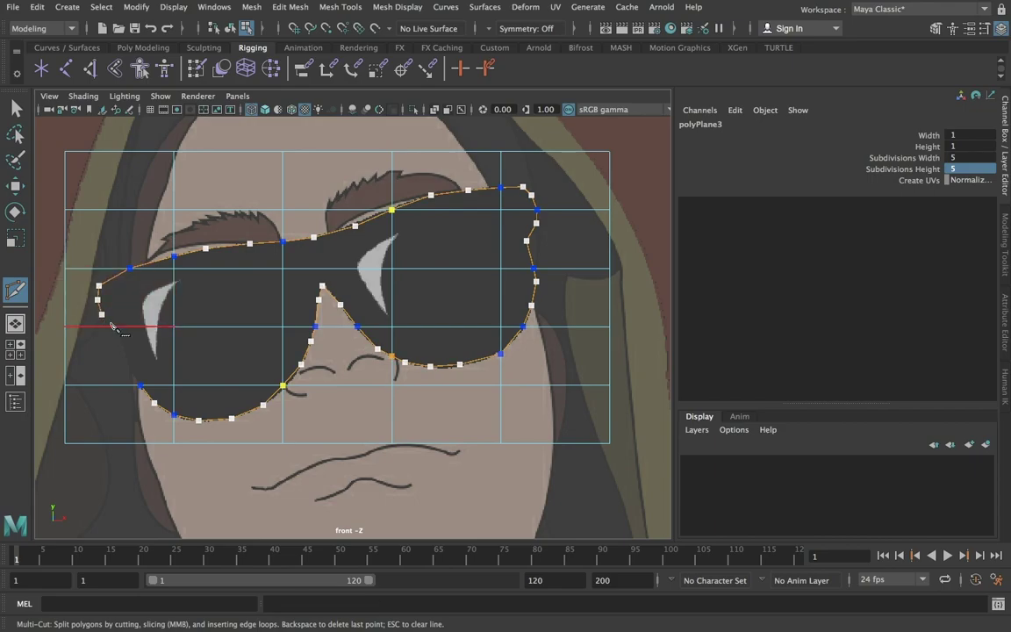
click(392, 327)
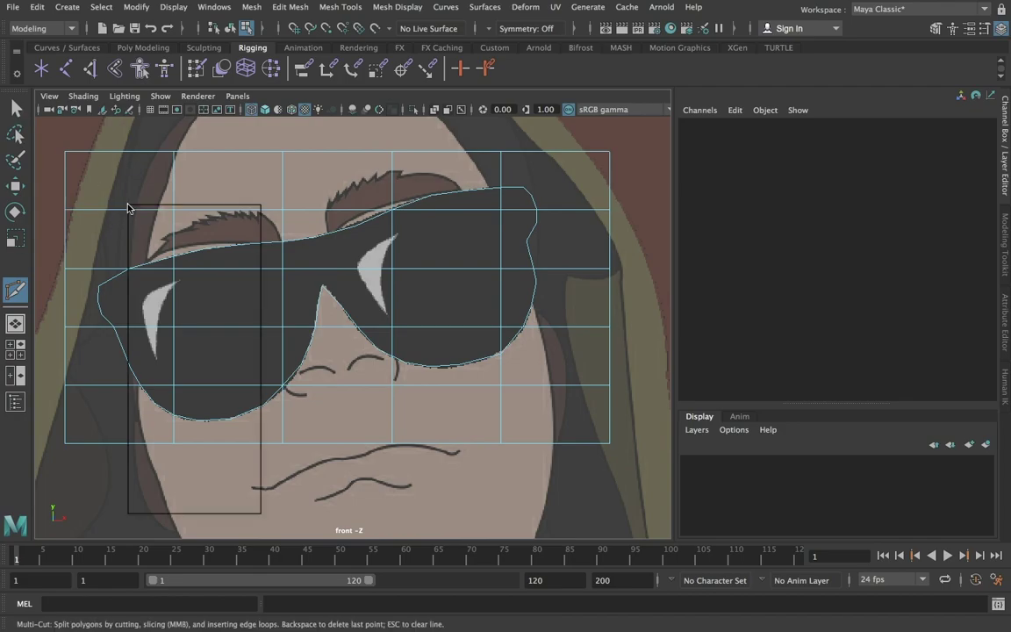
key(q)
key(Delete)
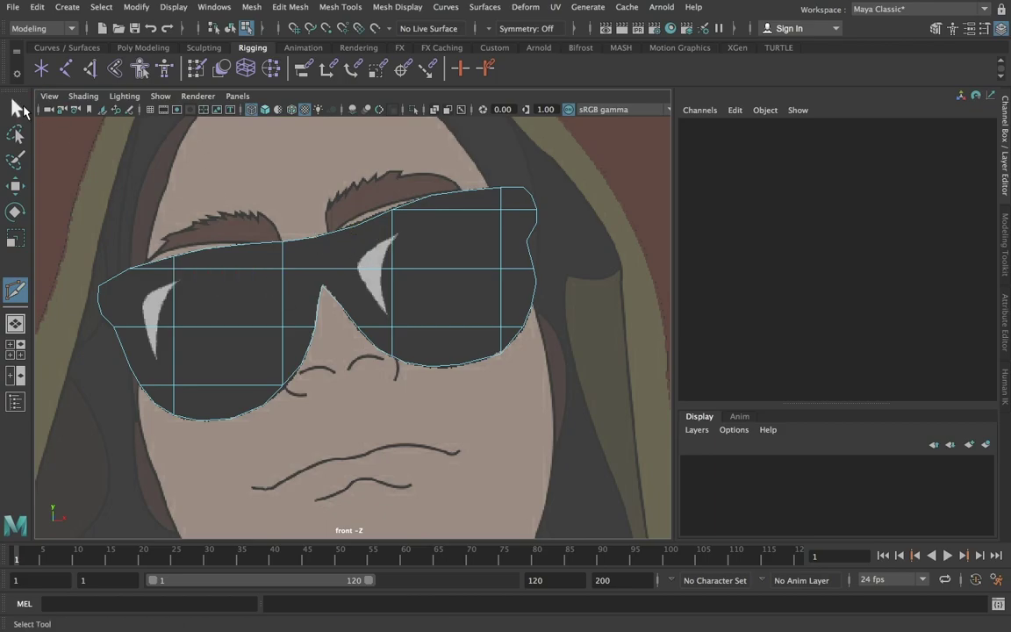
key(ctrl+shift+a)
Extrude the sunglasses faces, creating polyExtrudeFace1 at 0 thickness, and undo stray selections.
click(251, 8)
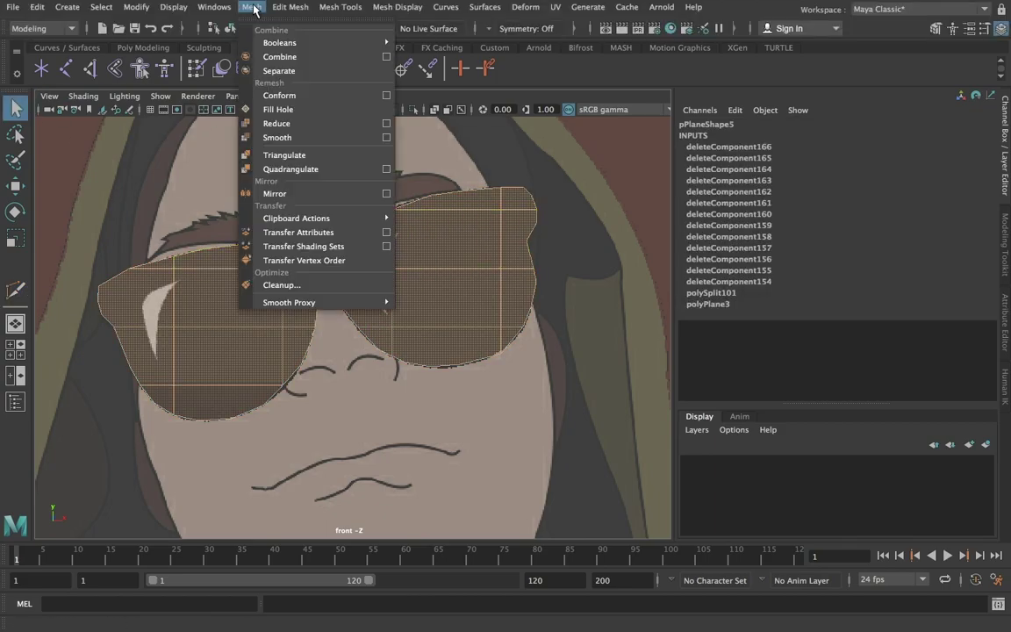
click(349, 142)
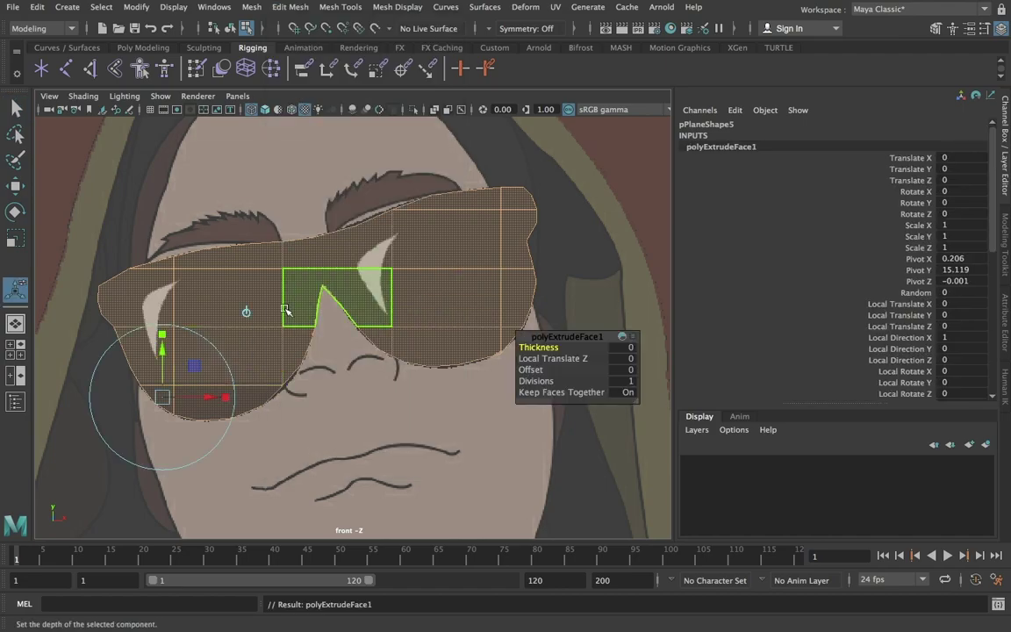
drag(361, 348, 282, 271)
key(Delete)
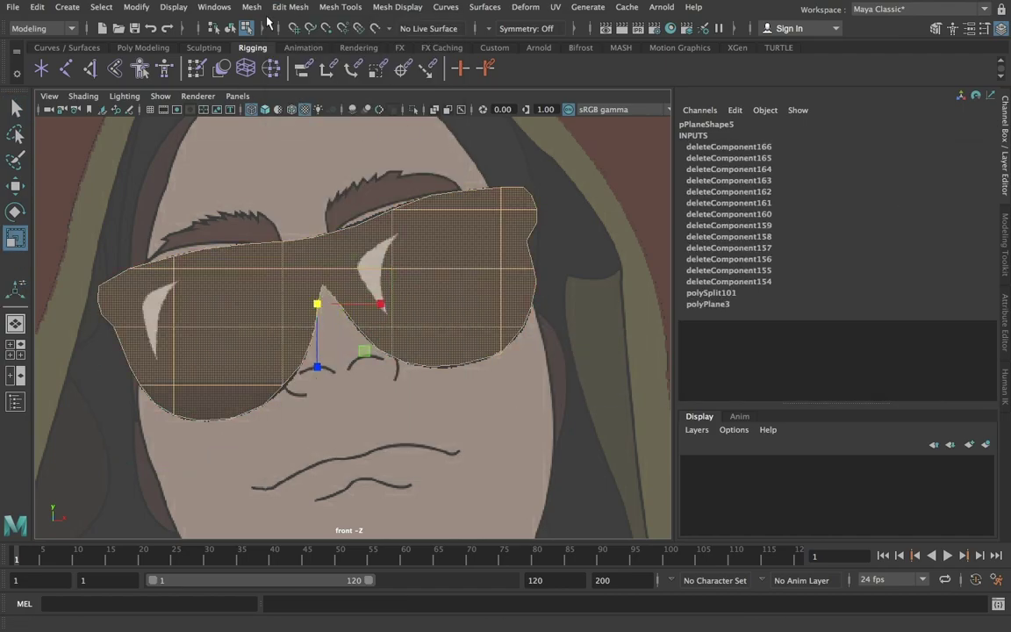
click(252, 7)
click(316, 147)
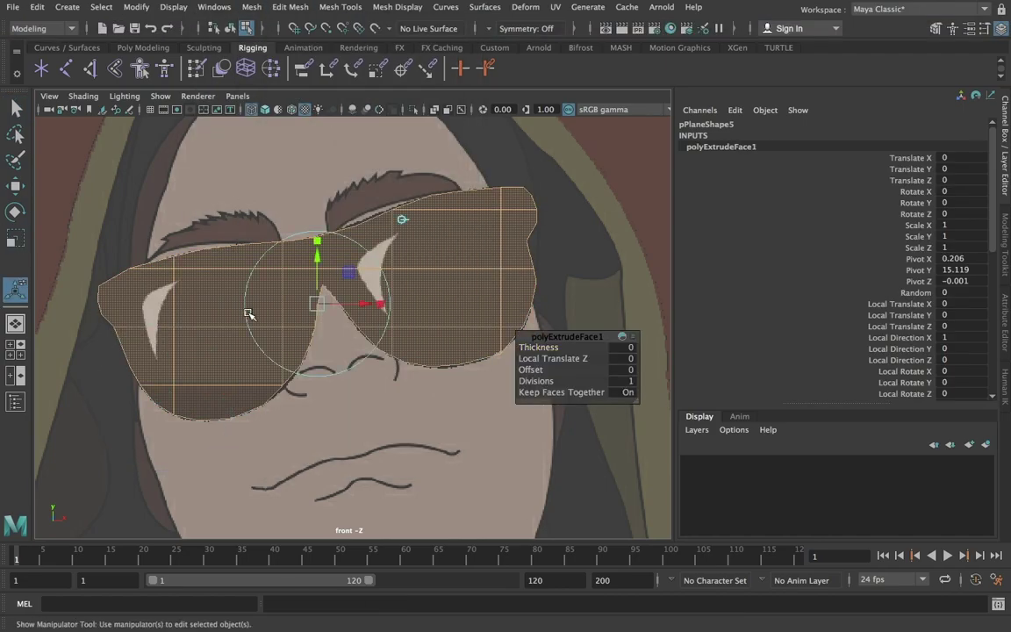
key(ctrl+z)
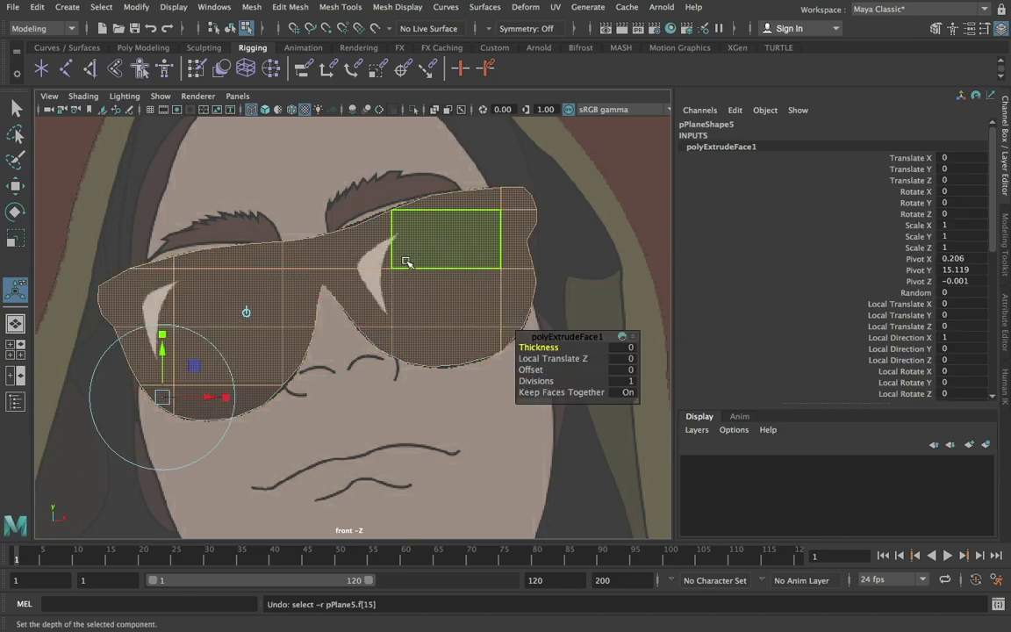
key(ctrl+z)
Zoom out to the whole hooded figure with its arcs and select the hood mesh.
scroll(443, 333, down, 5)
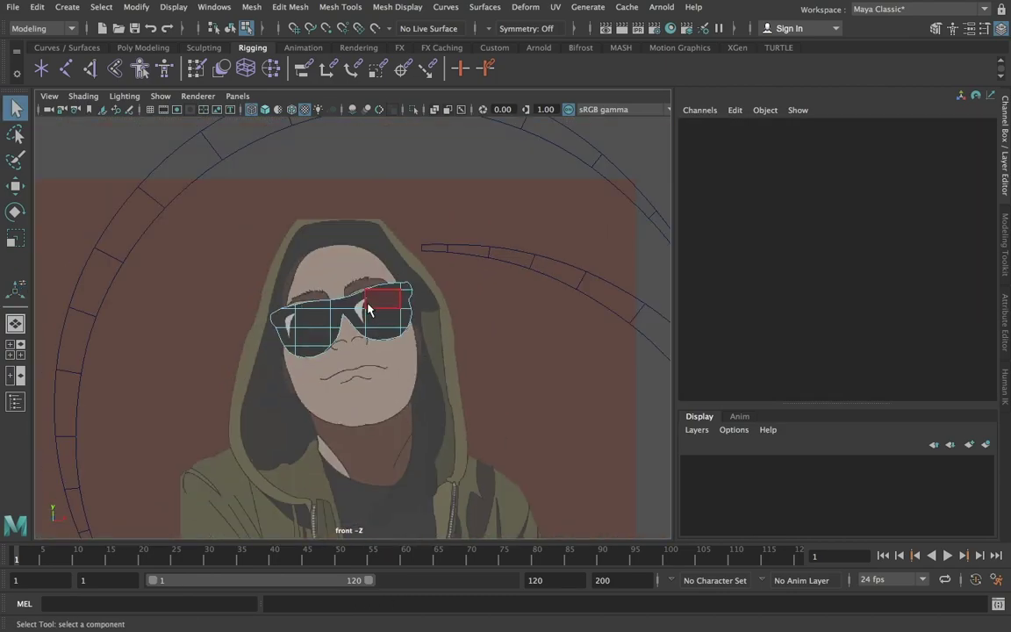
scroll(368, 309, down, 5)
click(593, 329)
key(w)
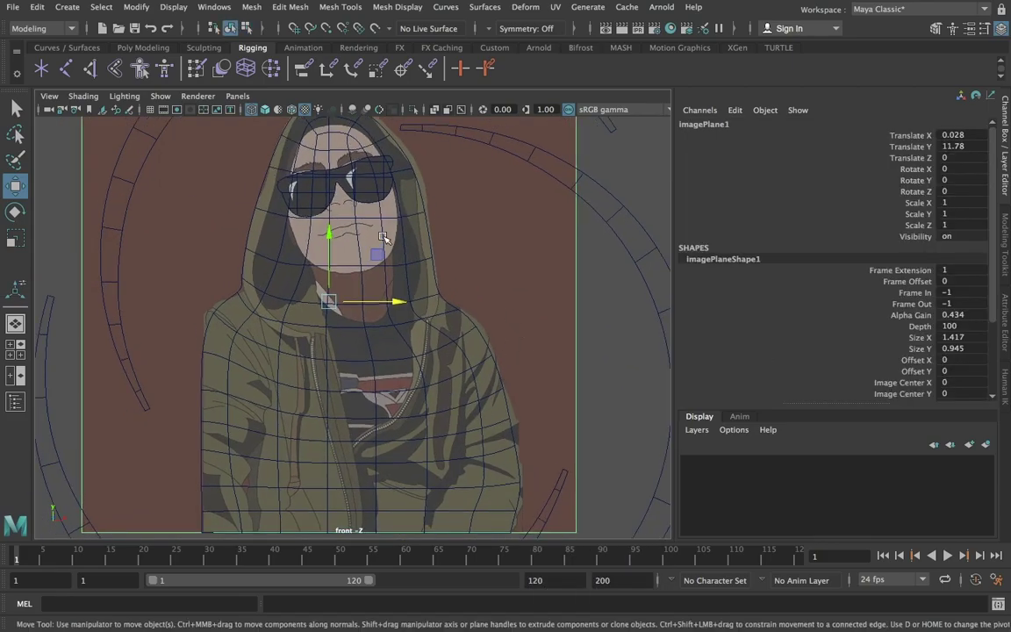
scroll(509, 287, down, 2)
Select pPlane5 from the Outliner and scale the sunglasses along Y.
click(584, 491)
key(4)
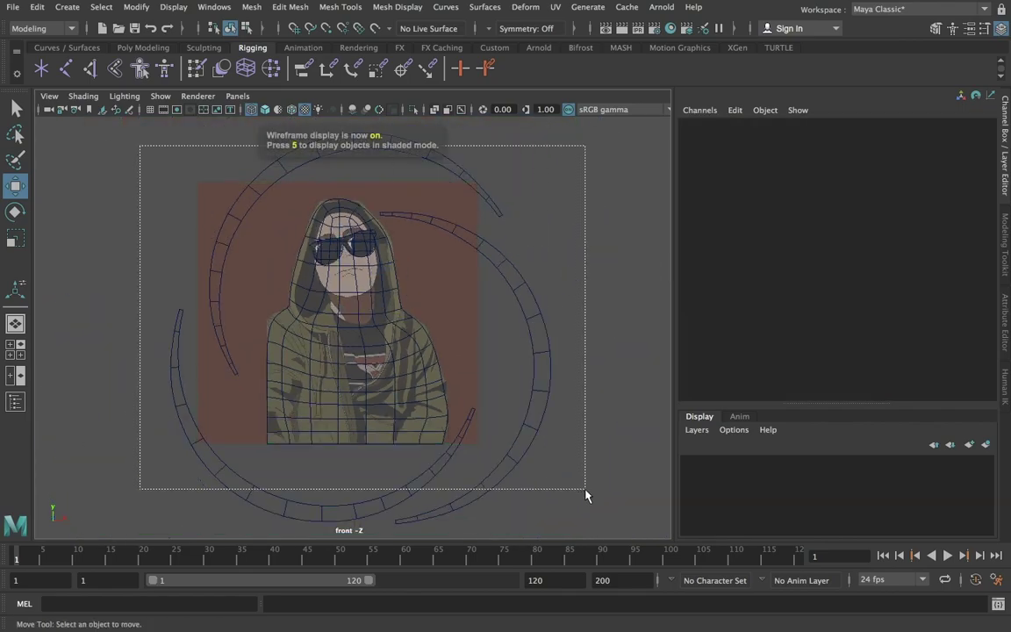
key(5)
click(413, 322)
click(214, 7)
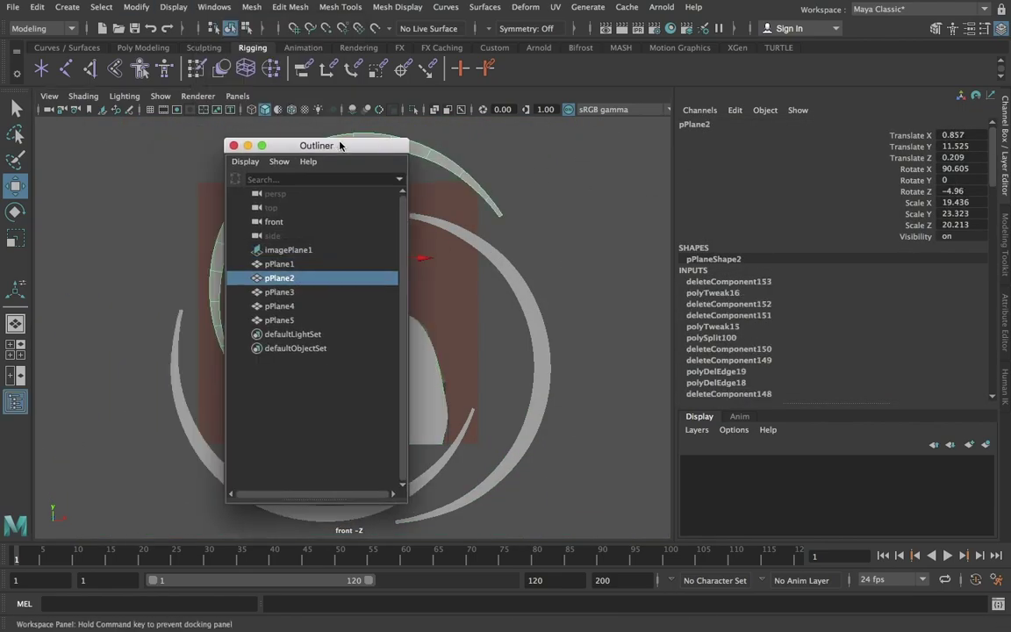
drag(406, 140, 653, 147)
click(531, 323)
key(r)
click(486, 149)
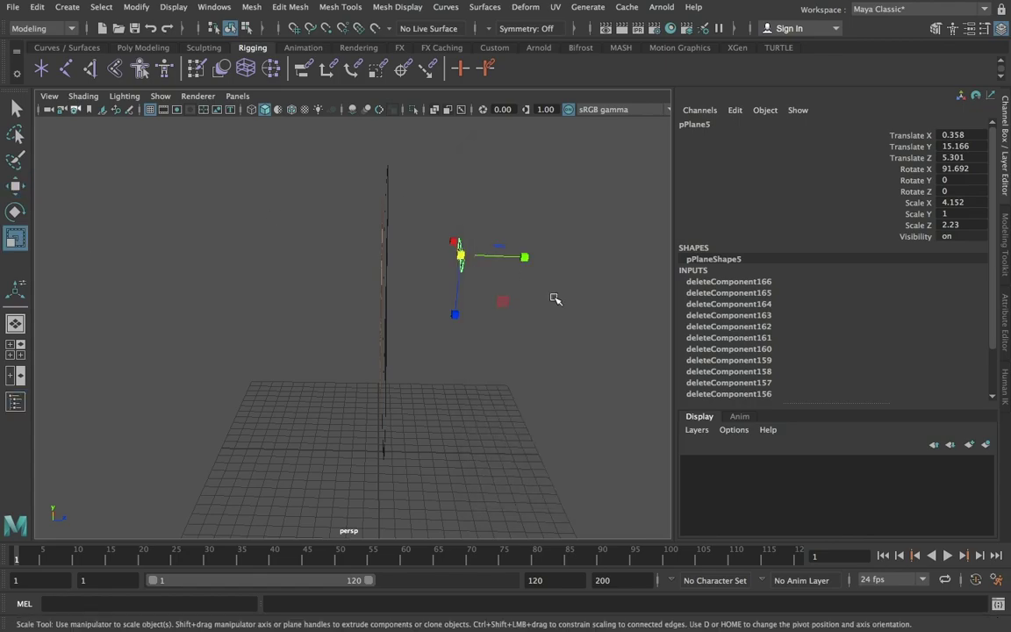
scroll(552, 299, up, 5)
alt+drag(623, 288, 528, 236)
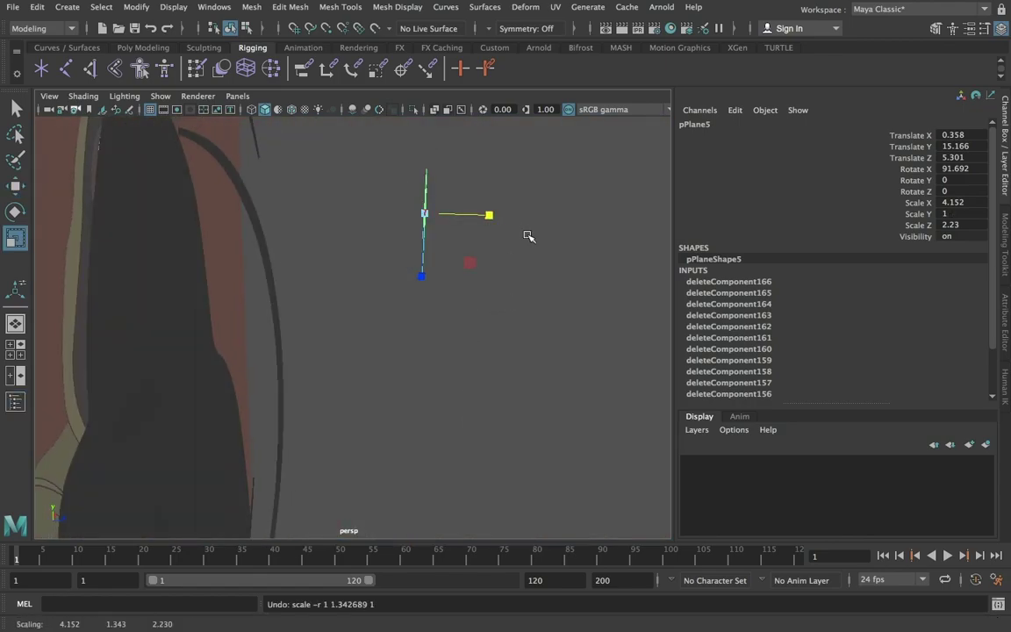
Extrude the sunglasses faces and pull them out to add thickness.
right_drag(417, 208, 417, 246)
click(358, 208)
alt+drag(395, 263, 451, 221)
click(290, 7)
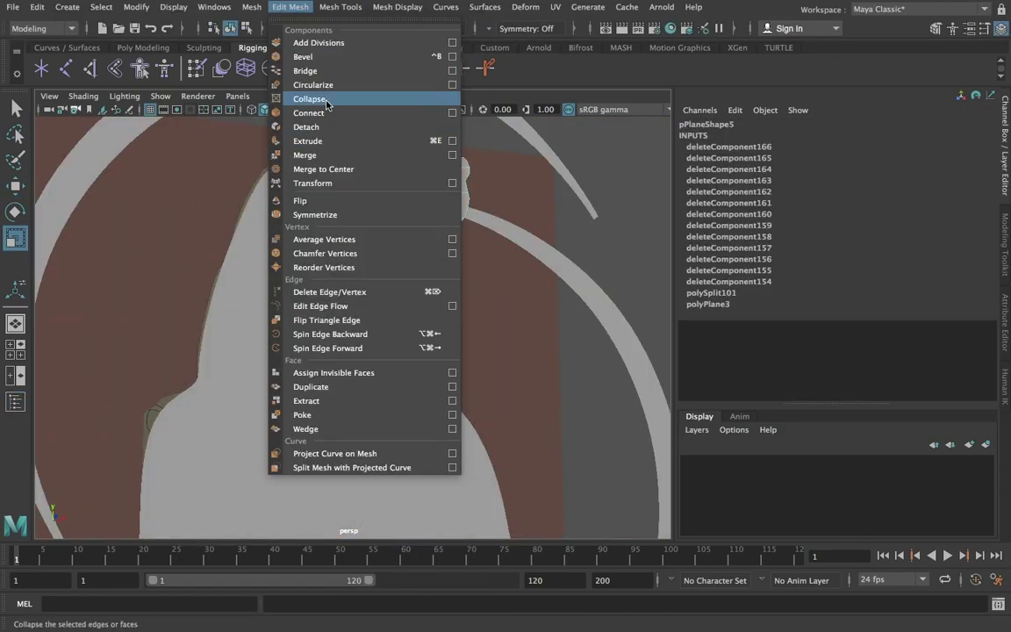
click(307, 140)
mouse_move(307, 141)
alt+mouse_down()
mouse_move(474, 383)
mouse_move(203, 259)
alt+mouse_up()
Frame the sunglasses, deselect everything and return to the front view of the hooded figure.
key(w)
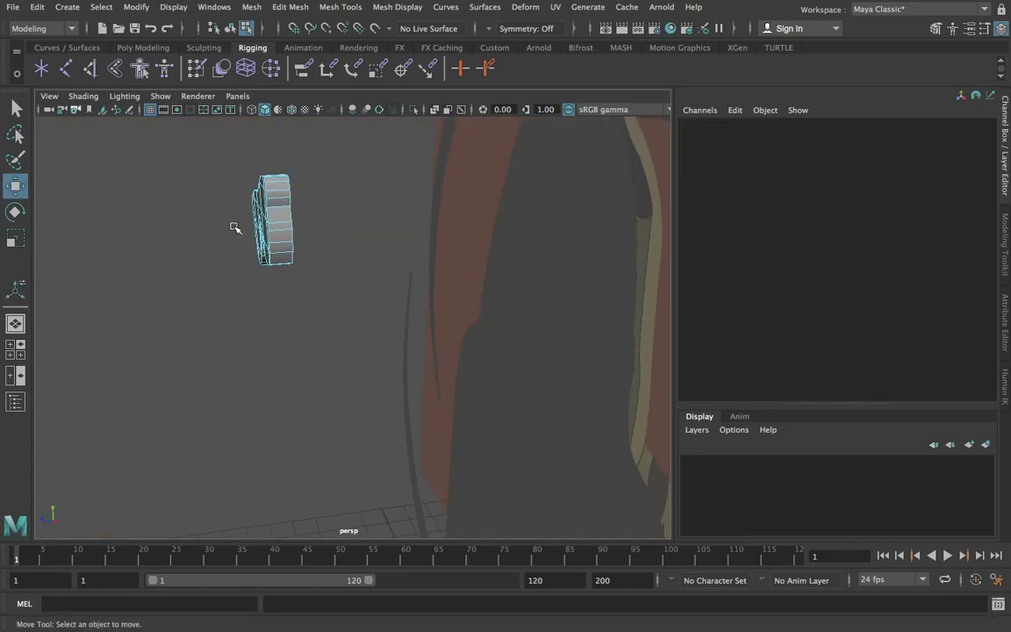
key(F8)
key(f)
click(580, 272)
alt+drag(580, 272, 450, 267)
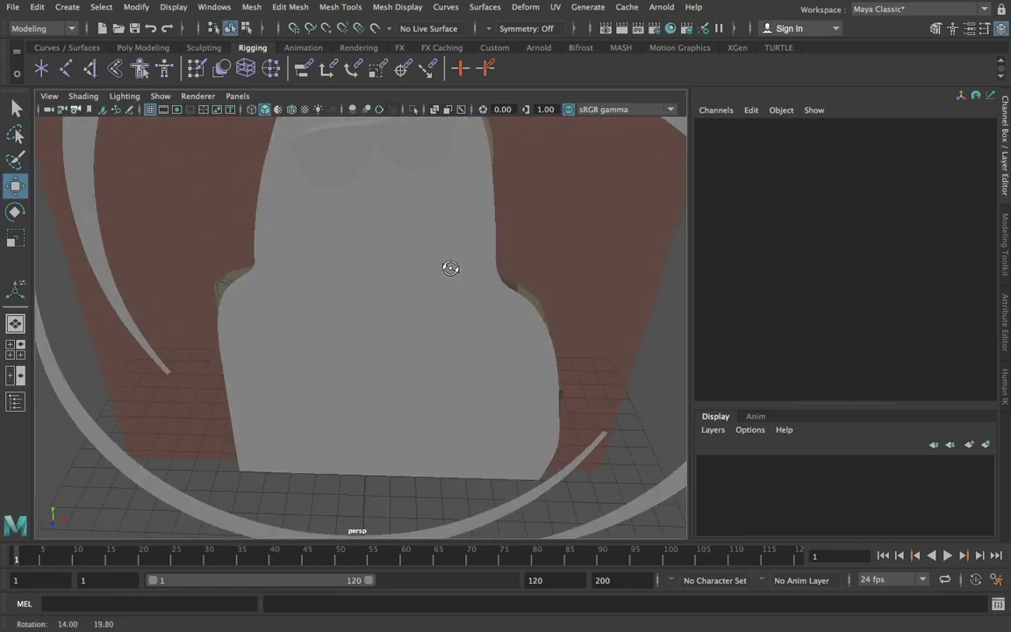
click(450, 268)
click(560, 235)
Turn on shaded display and open the UV Editor for the hooded figure mesh.
key(5)
click(368, 333)
click(555, 7)
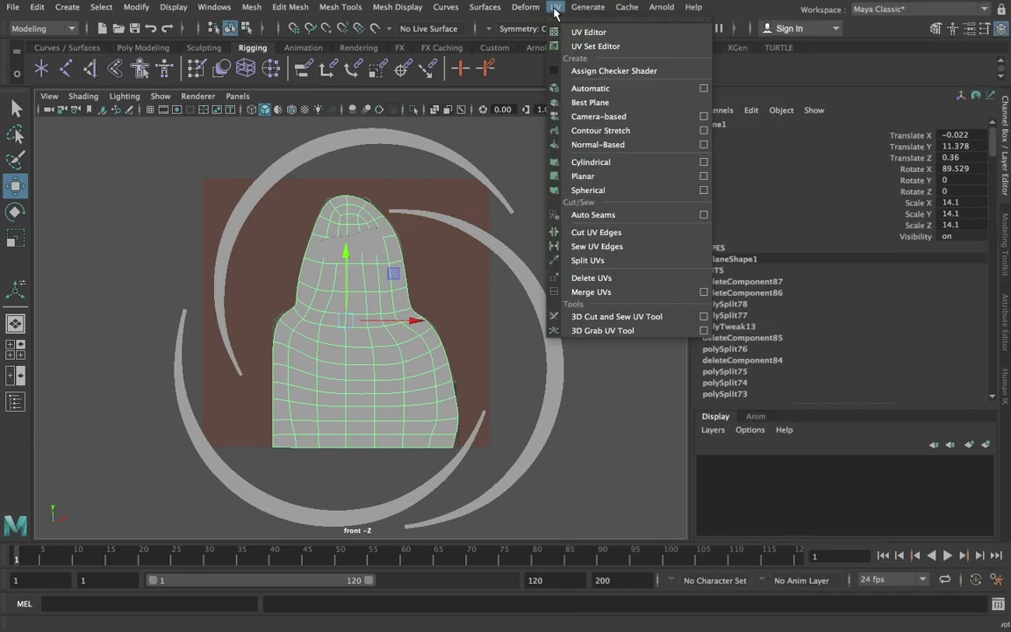
click(586, 90)
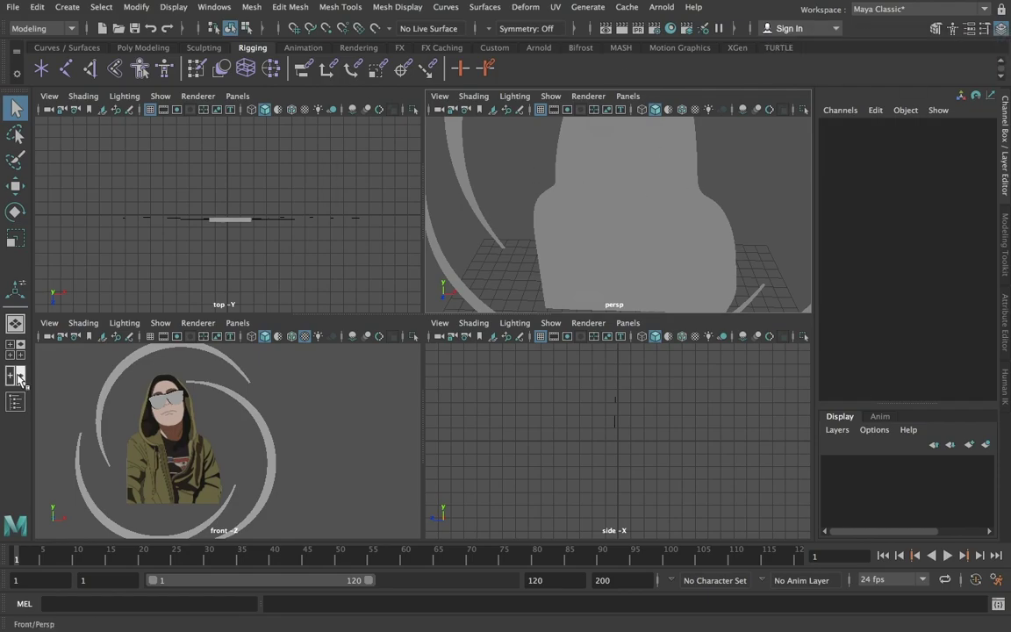
Show the framed scene with image textures in a maximized front view.
click(544, 180)
key(space)
key(a)
key(6)
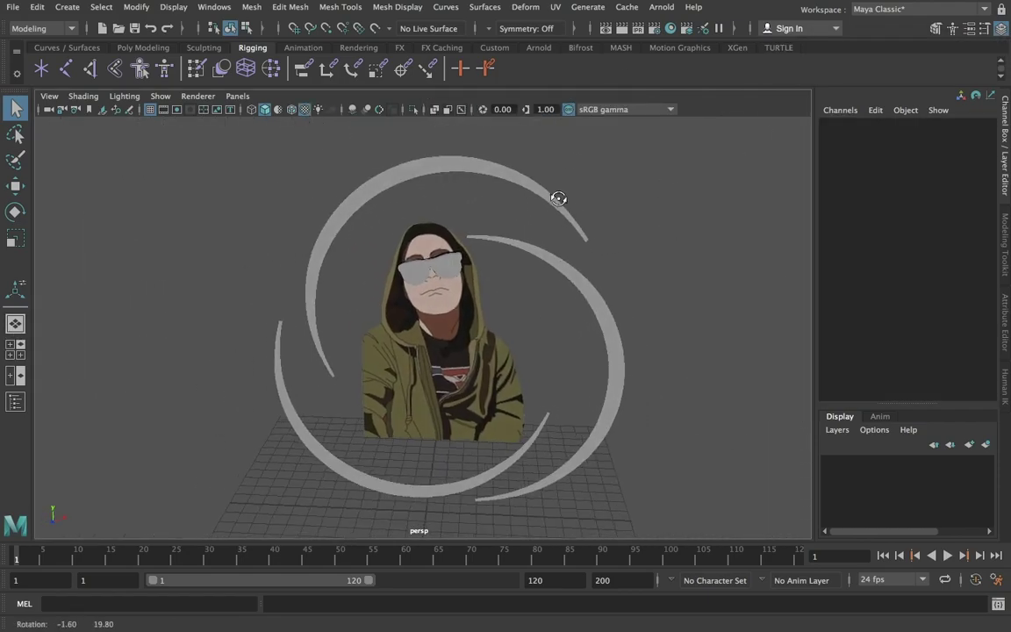
key(space)
drag(544, 328, 544, 263)
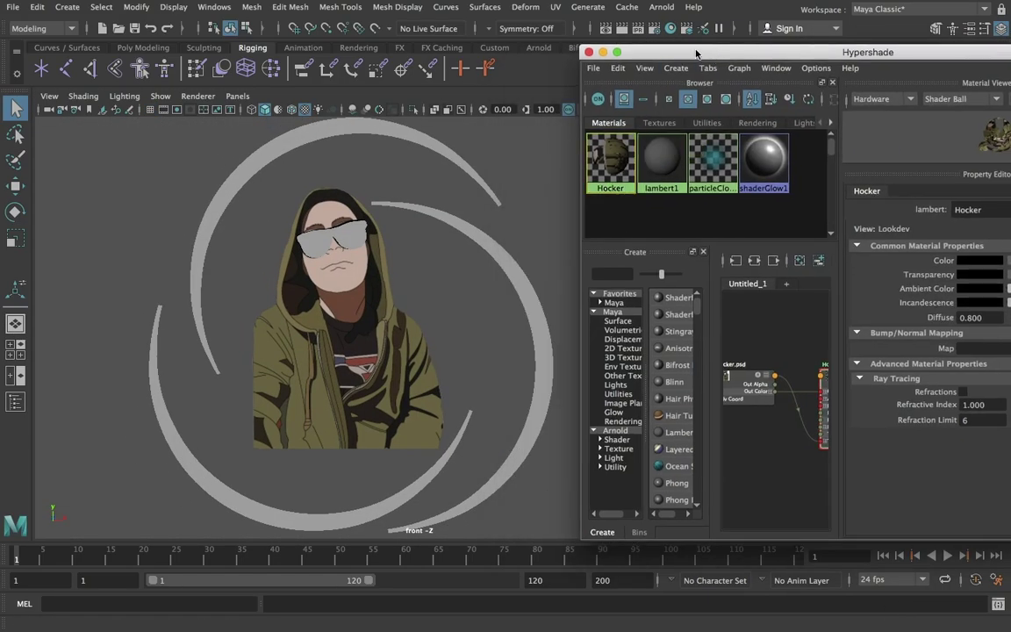
Raise the lambert's refraction limit to 6 and brighten its ambient colour.
drag(969, 420, 993, 420)
drag(928, 288, 939, 288)
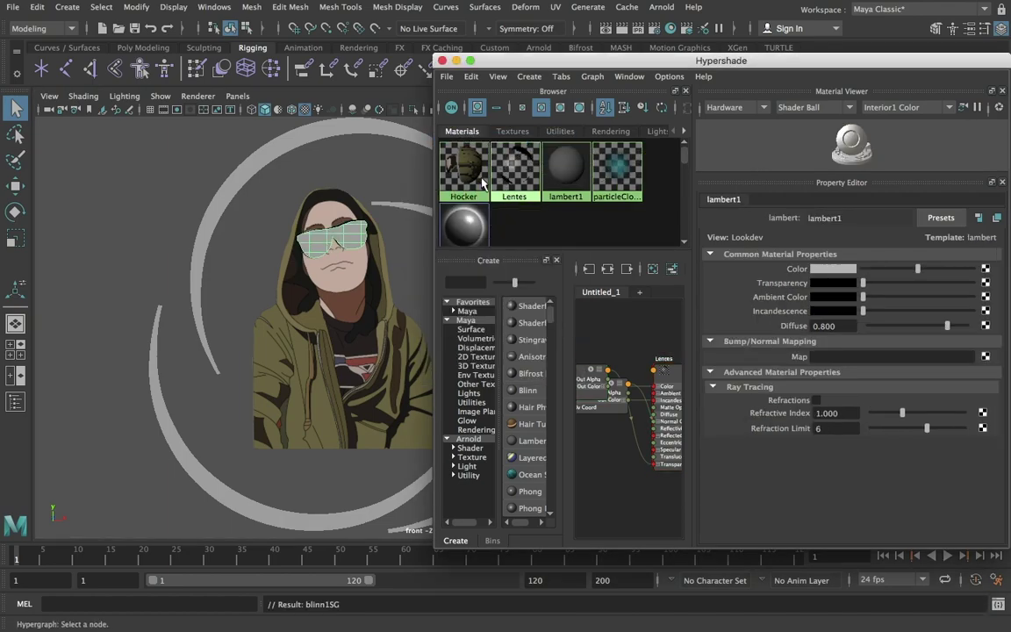
alt+middle_drag(162, 158, 220, 280)
click(443, 61)
Orbit the character in perspective, then return to a maximized front view.
key(space)
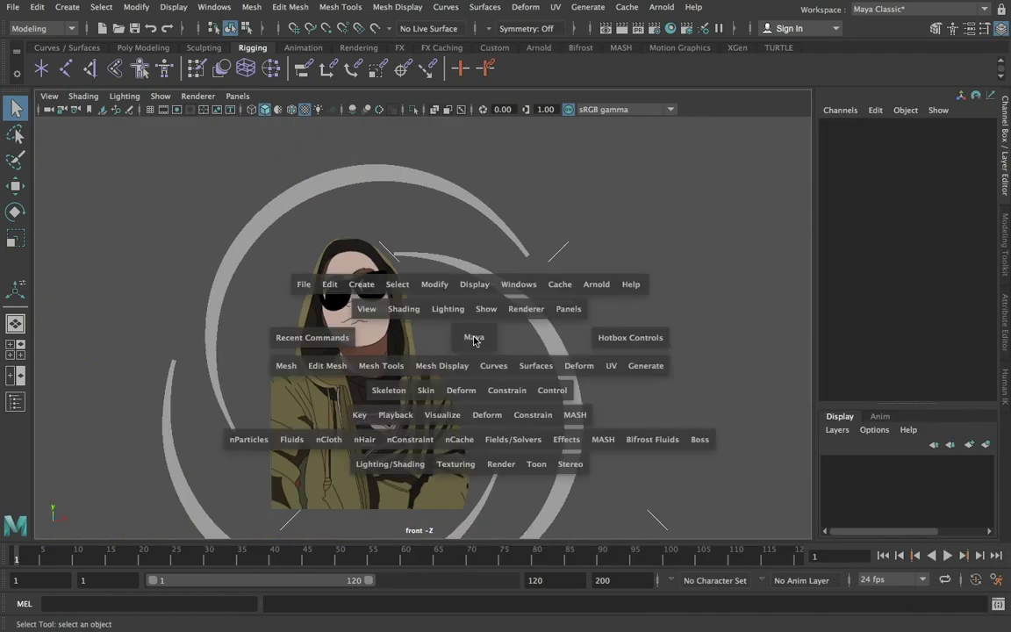
key(space)
mouse_move(605, 263)
alt+mouse_down()
mouse_move(529, 254)
mouse_move(731, 296)
alt+mouse_up()
key(space)
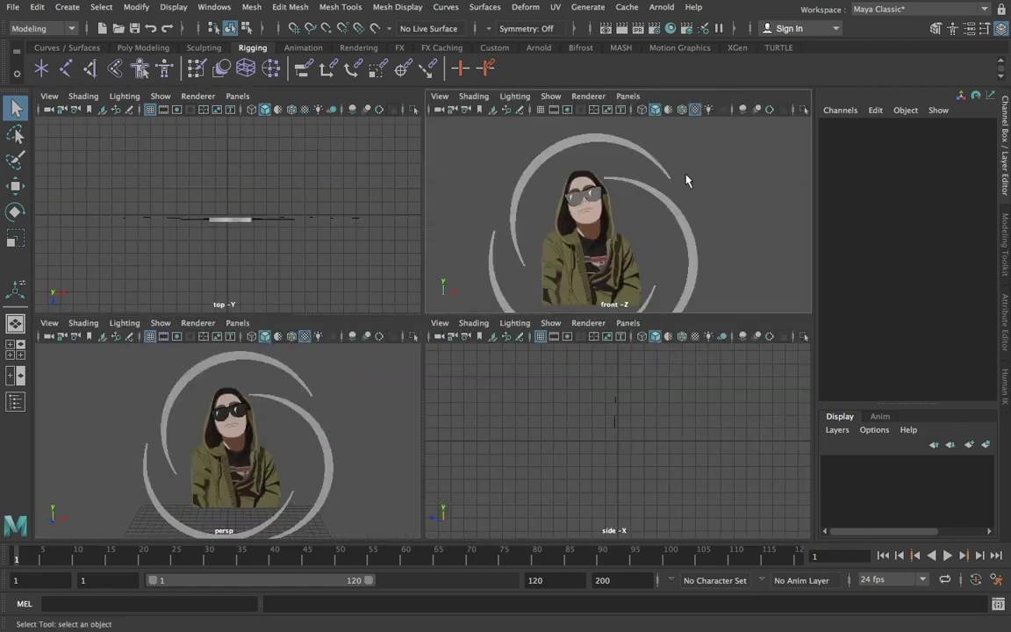
click(237, 323)
click(356, 408)
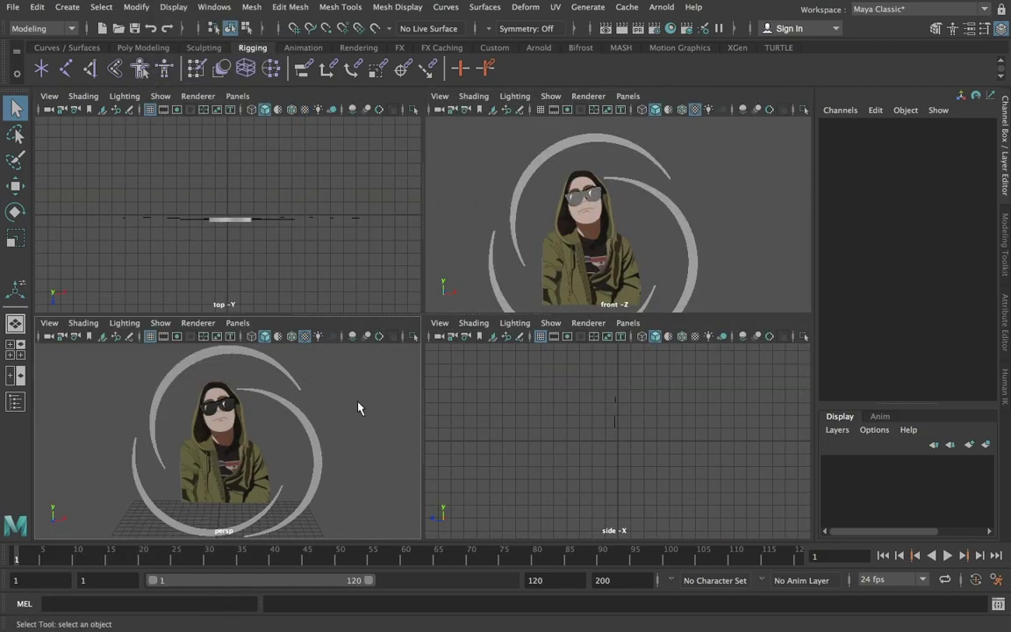
key(space)
Apply a camera-based UV projection to the sunglasses and inspect the result.
scroll(423, 359, up, 5)
click(360, 232)
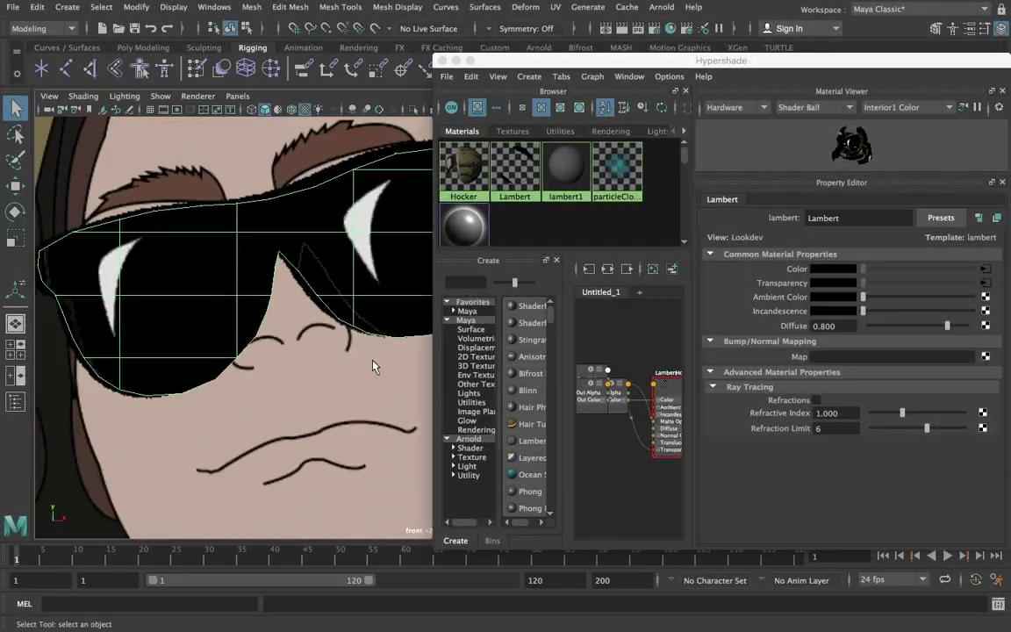
click(556, 6)
click(597, 115)
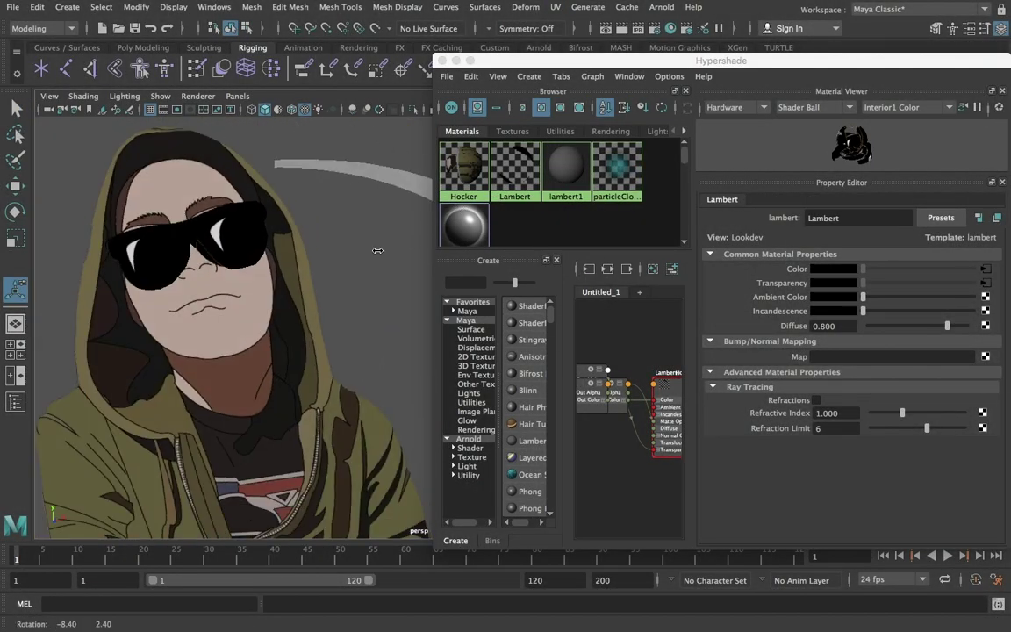
alt+drag(316, 289, 237, 275)
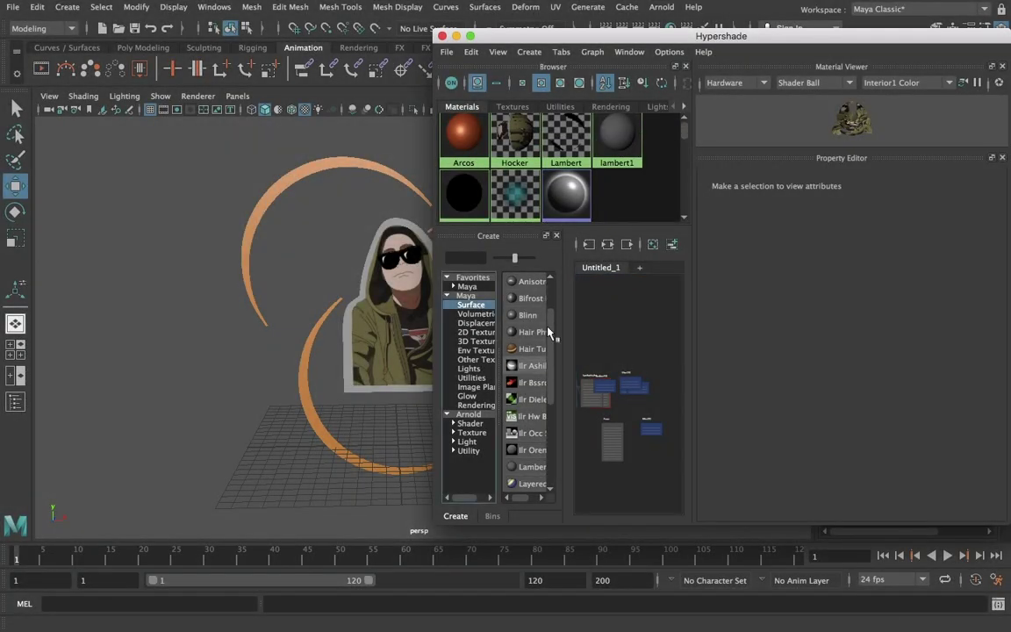
Create a new Lambert material in Hypershade for the arc and outline colours.
scroll(548, 332, down, 1)
click(532, 449)
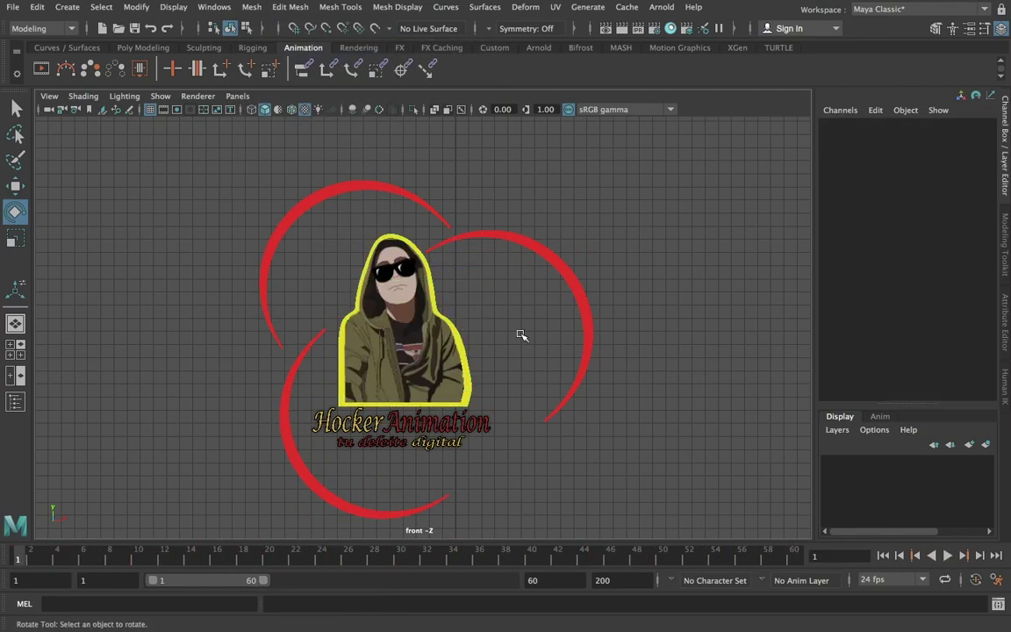
Key the top-left arc's rotation at frames 5 and 15, end the range at 20, and preview.
click(290, 206)
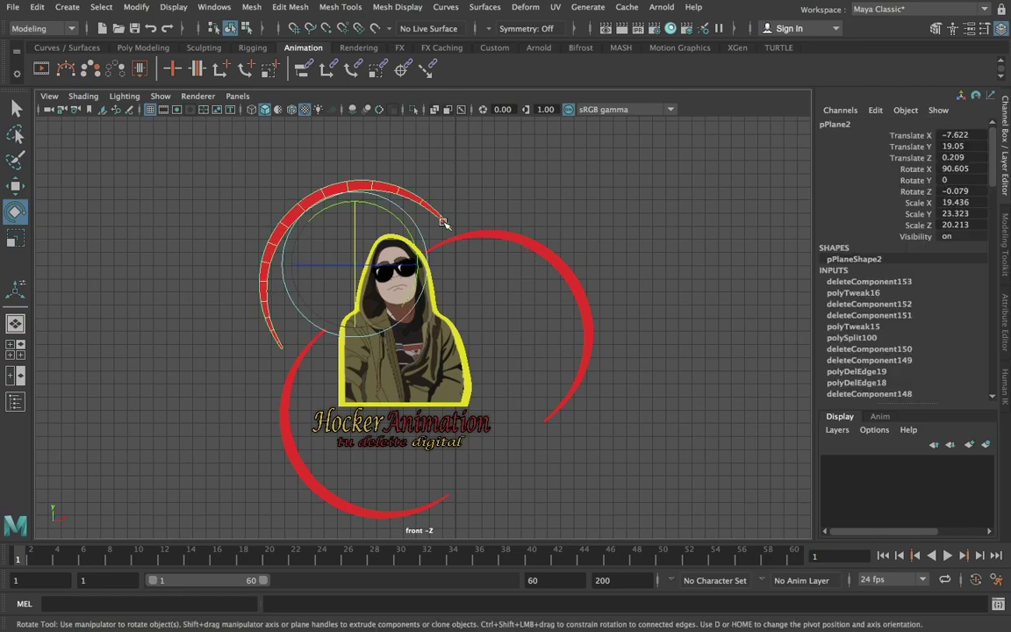
click(49, 562)
drag(354, 281, 360, 268)
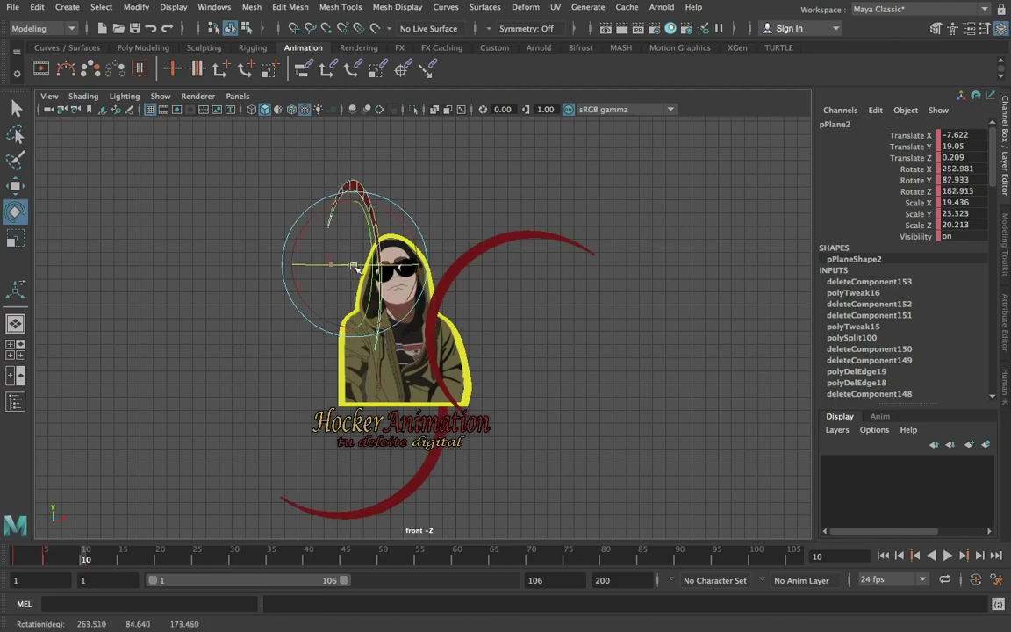
click(123, 561)
drag(386, 298, 414, 272)
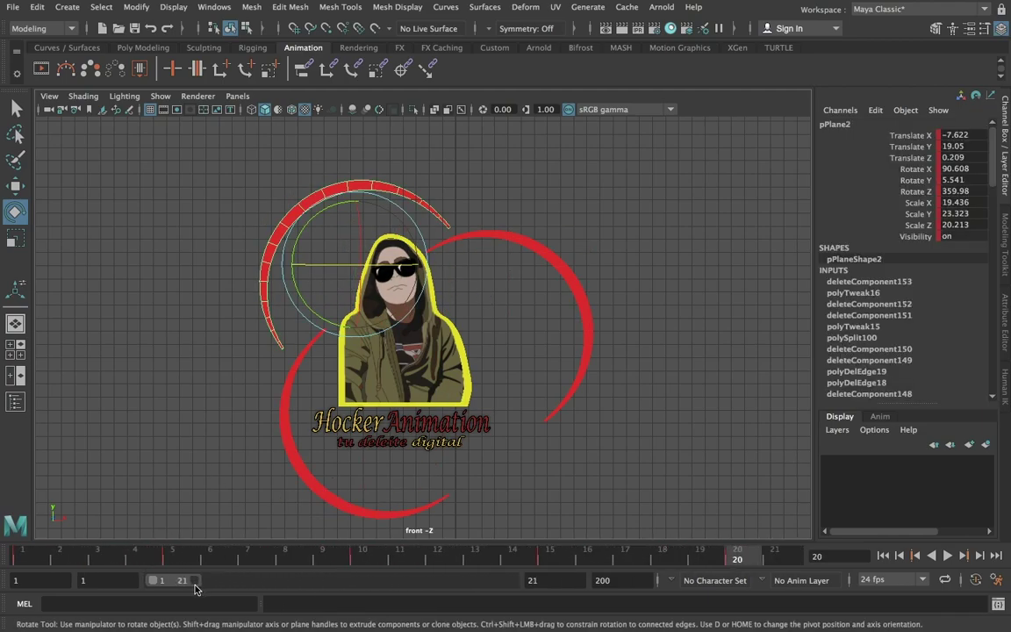
drag(195, 582, 190, 582)
key(alt+v)
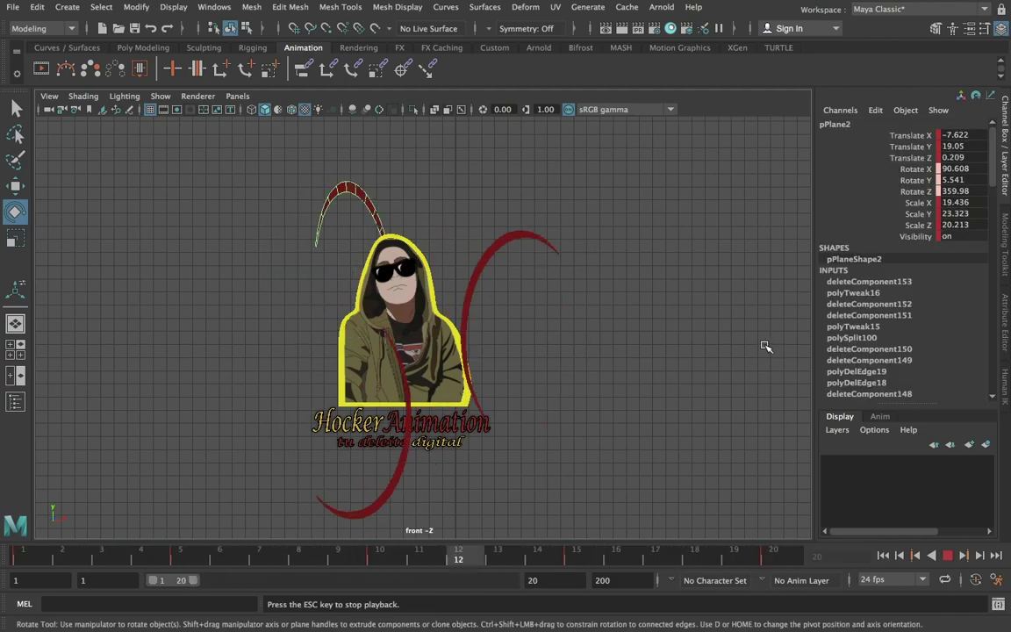
key(Escape)
Extend the timeline to 110 frames and key the figure plane's Y spin at frame 10.
click(474, 295)
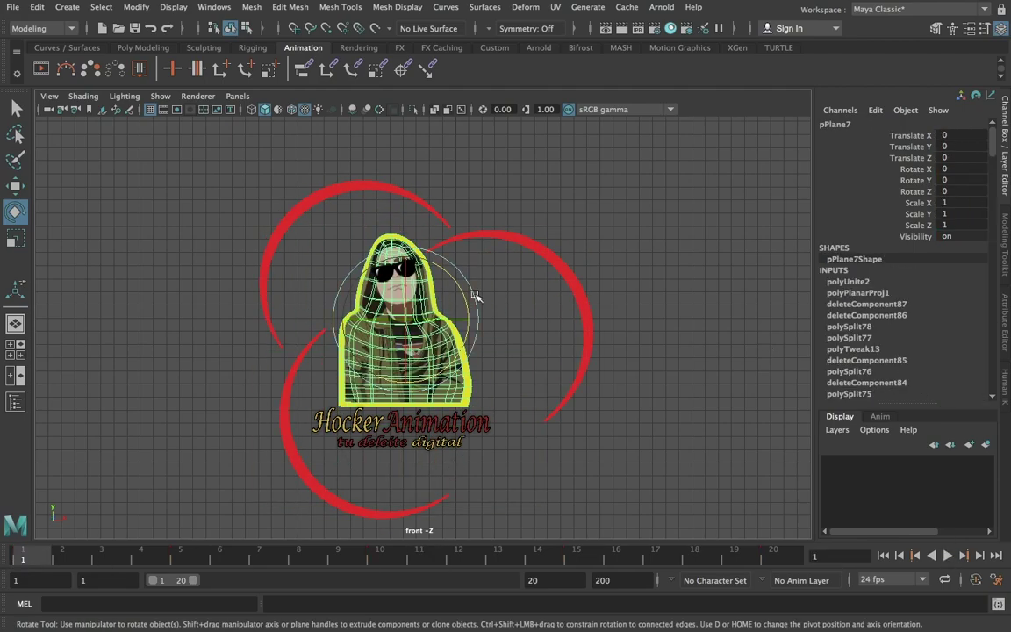
drag(195, 580, 355, 580)
mouse_move(474, 298)
mouse_down()
mouse_move(462, 323)
mouse_move(456, 309)
mouse_move(354, 321)
mouse_up()
click(83, 557)
Key further Y spins of the figure at frames 25, 40 and 55.
click(191, 558)
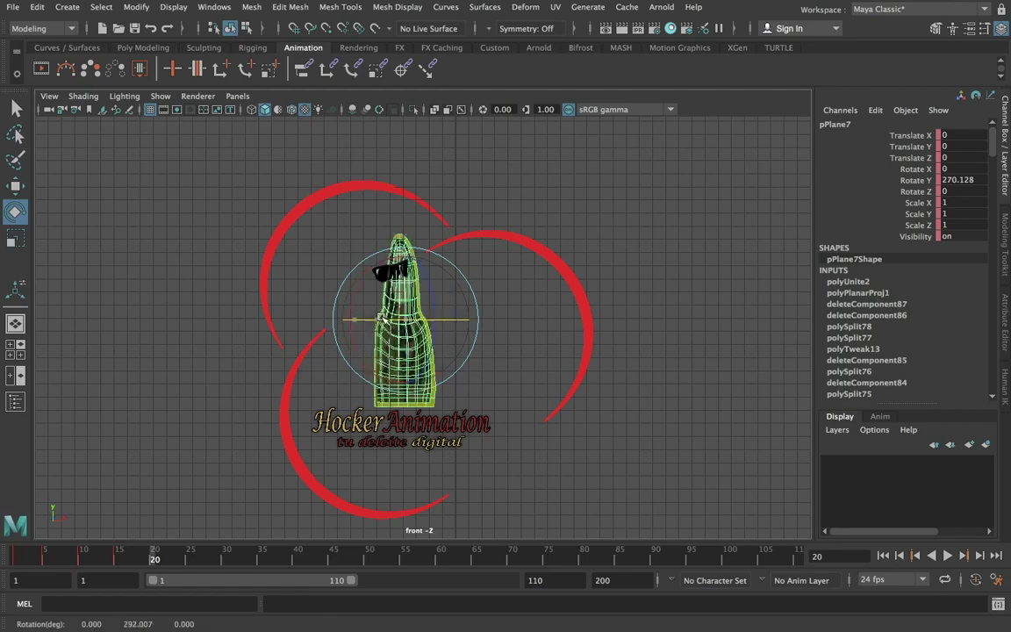
click(298, 558)
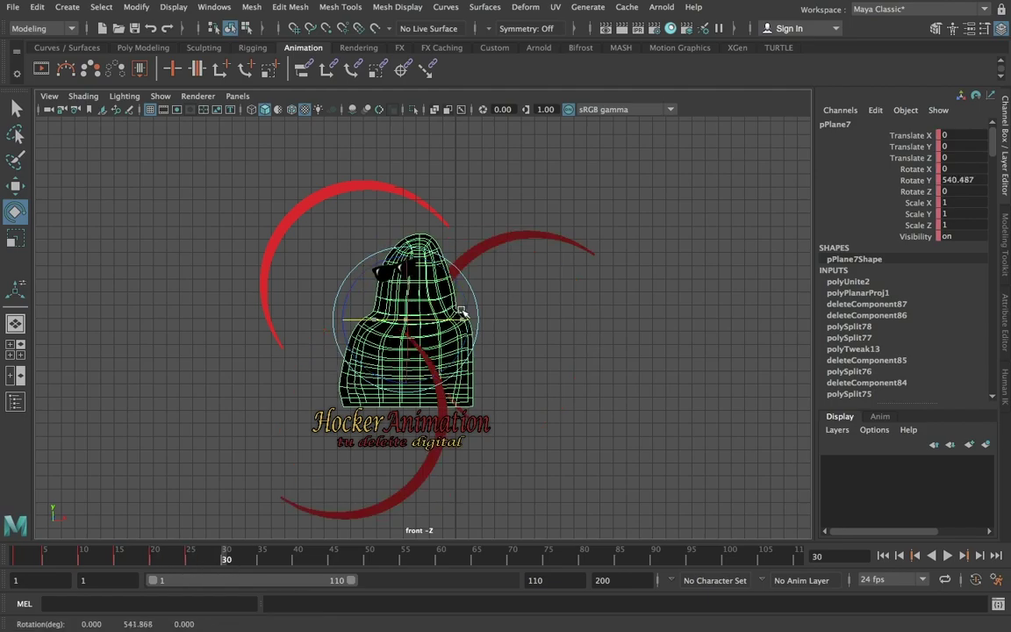
mouse_move(350, 322)
mouse_down()
mouse_move(372, 309)
mouse_move(396, 527)
mouse_up()
click(406, 555)
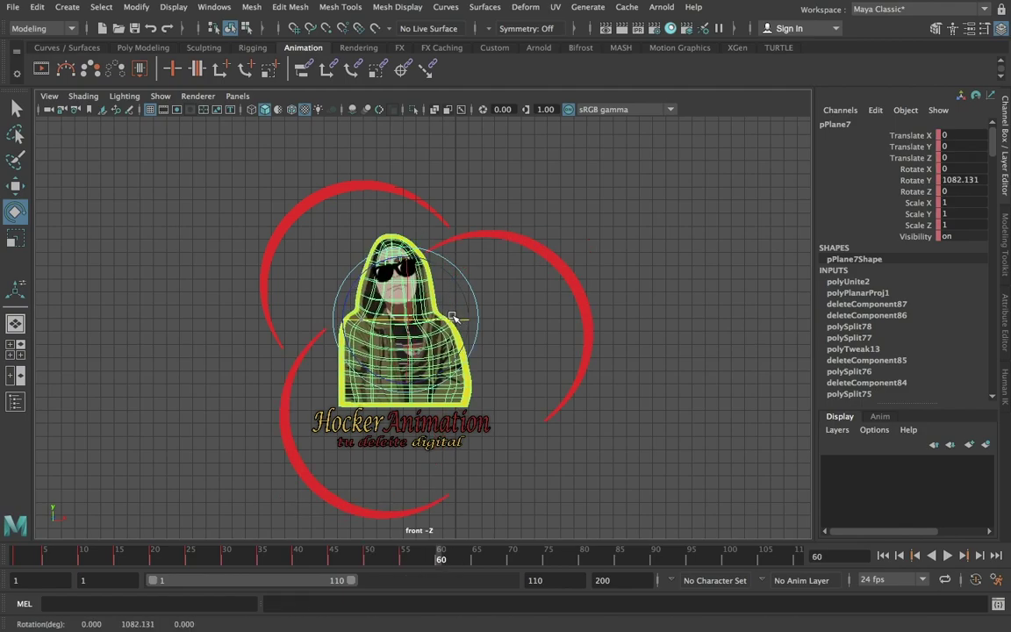
click(191, 554)
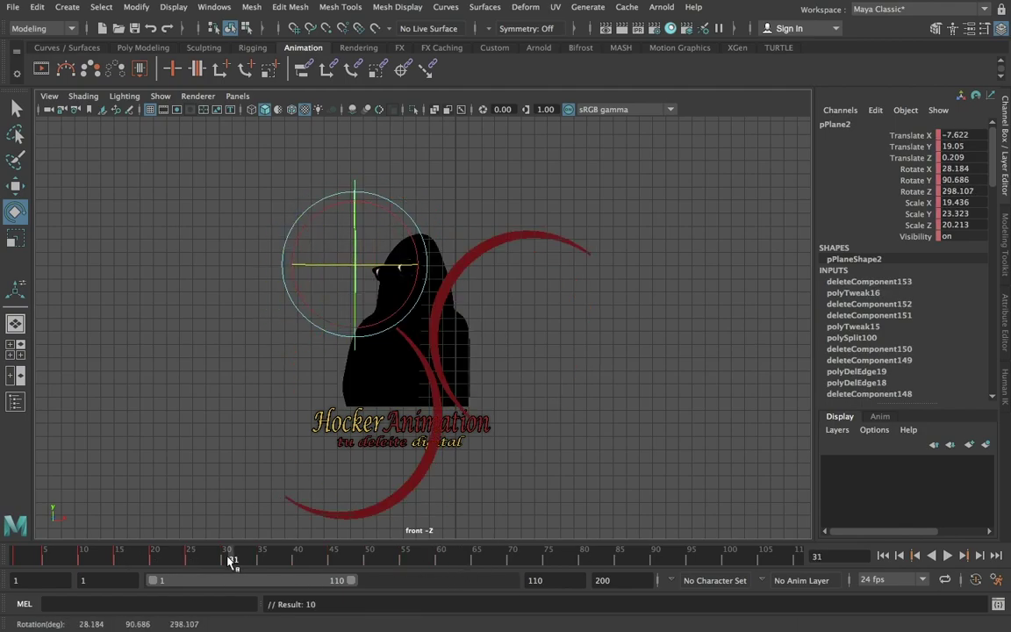
Key the top-left arc's rotation at frame 35 and play the finished logo animation.
click(265, 560)
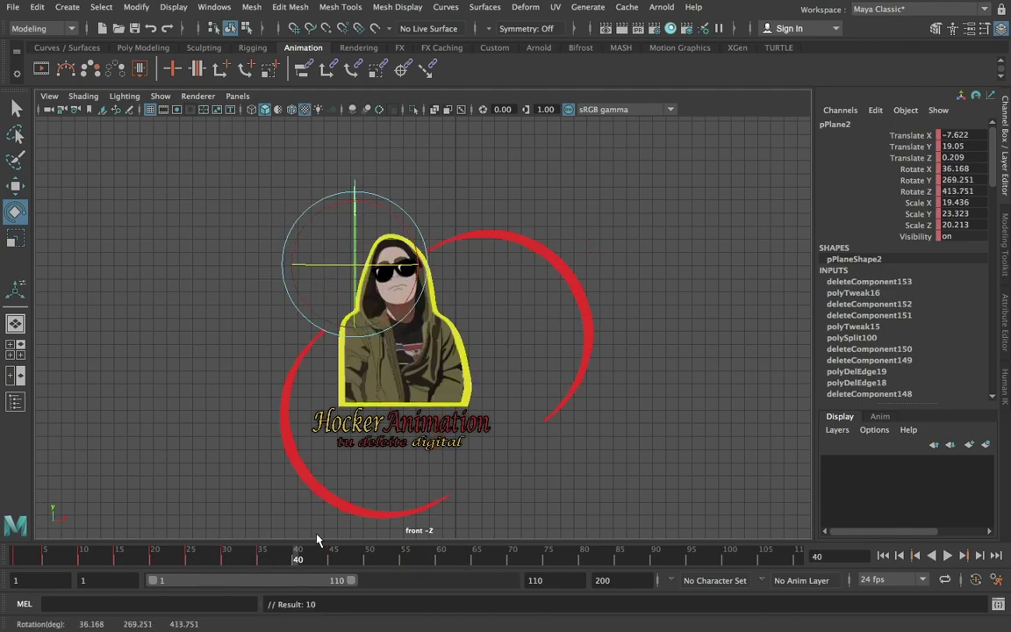
key(period)
key(period)
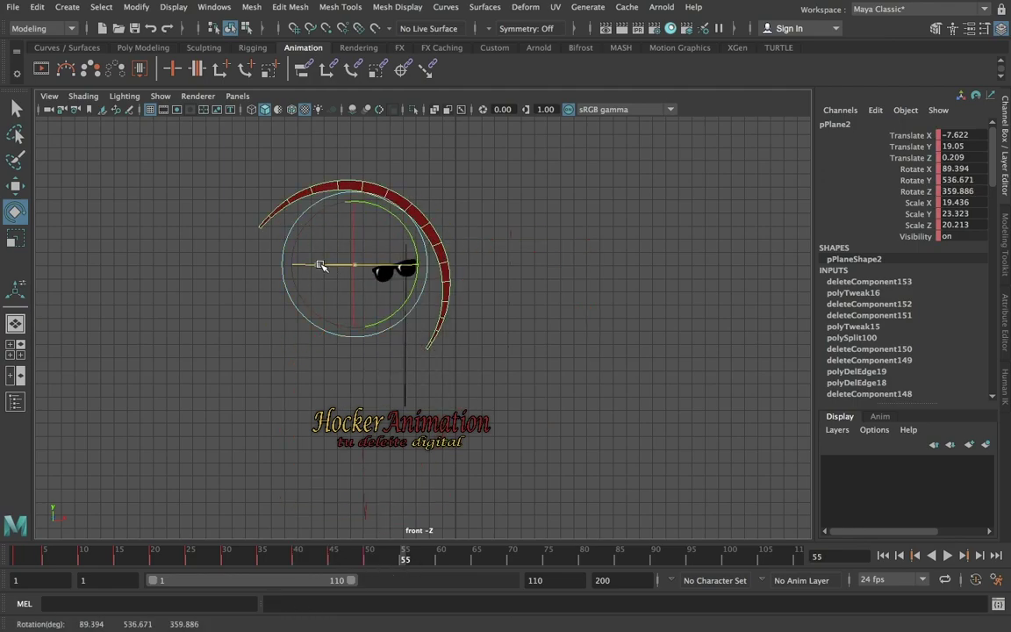
click(947, 554)
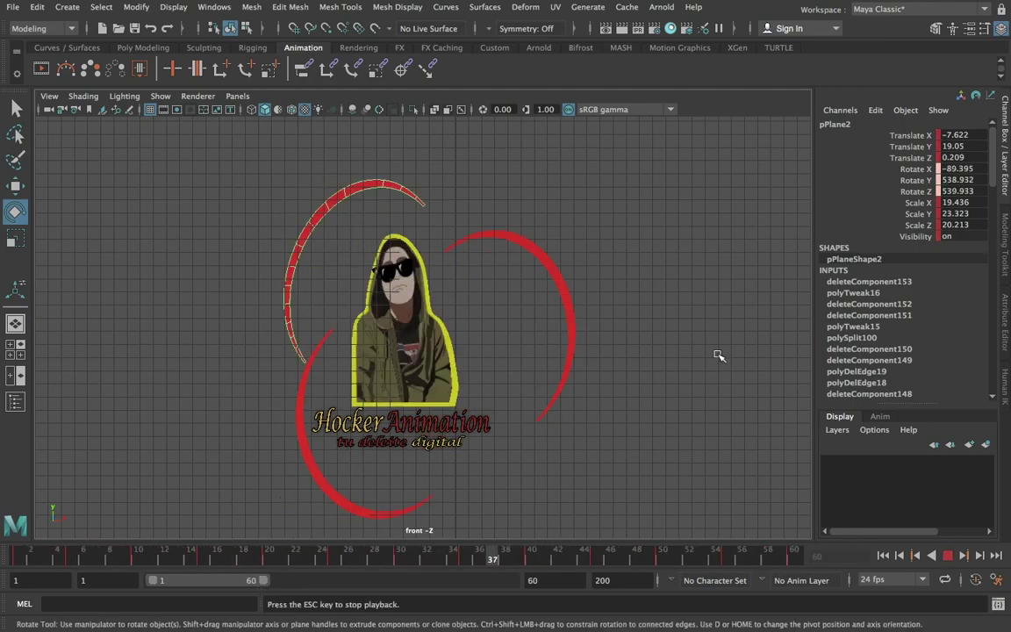